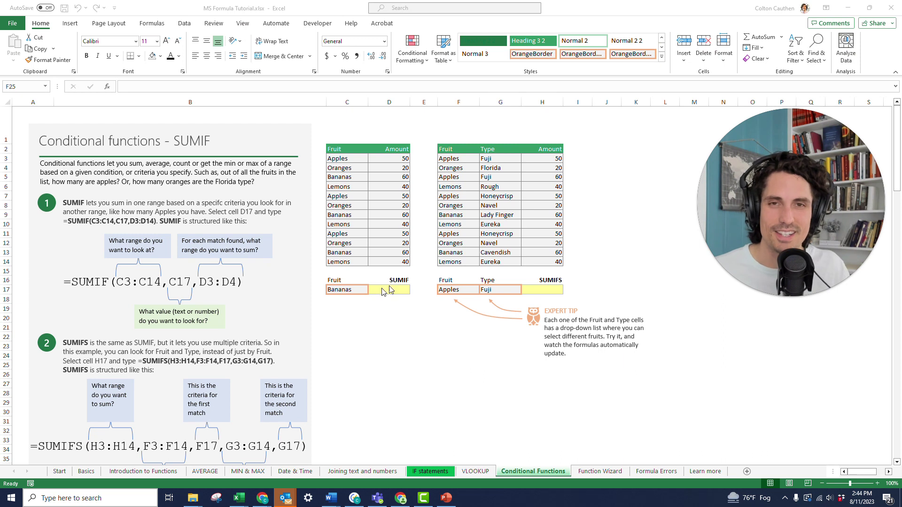
click(393, 346)
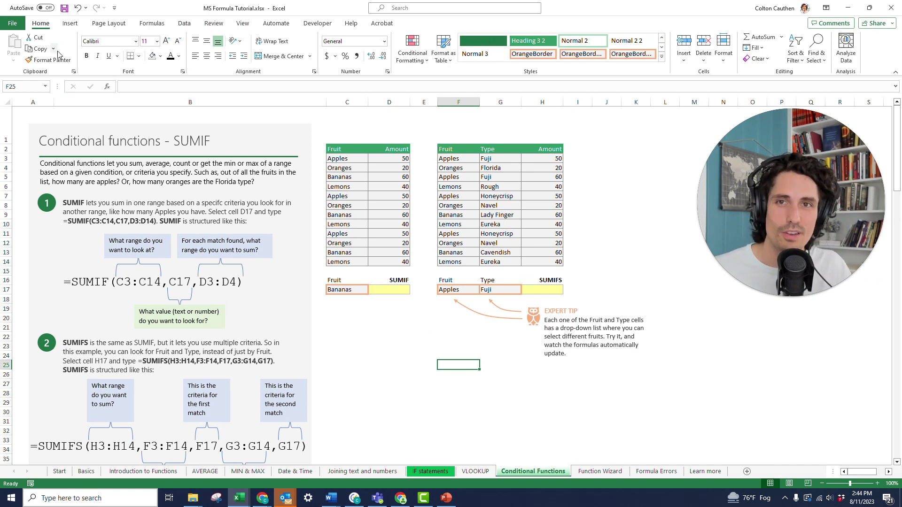
click(12, 24)
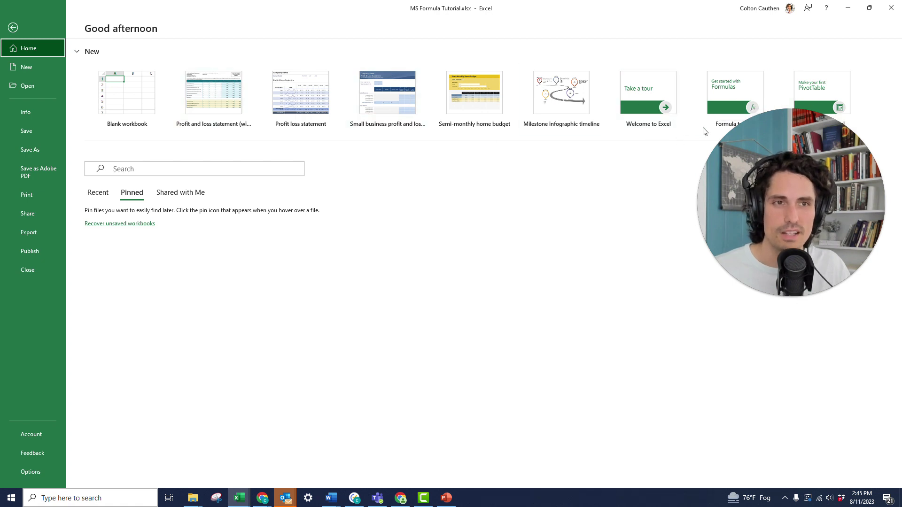
click(39, 33)
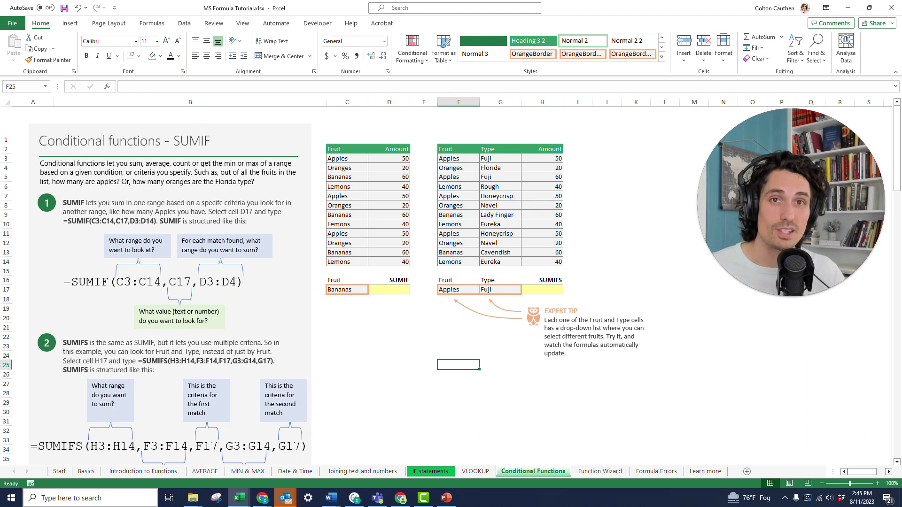
Examine the first fruit table by highlighting its Amount values and its Fruit and Amount data together
click(388, 290)
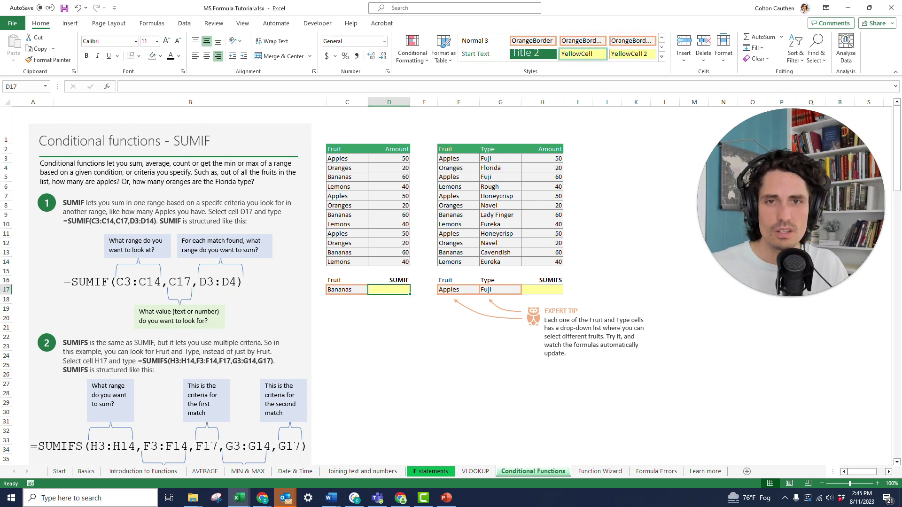
drag(338, 158, 399, 252)
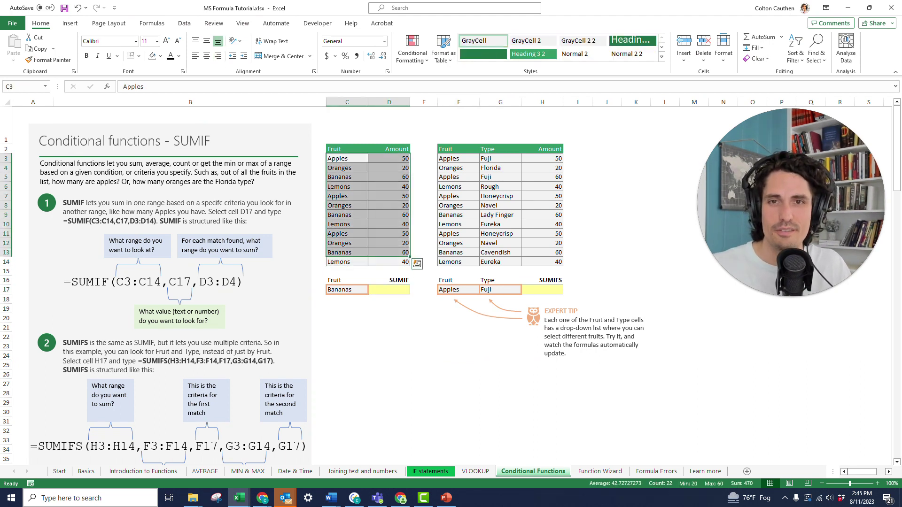
drag(389, 159, 389, 262)
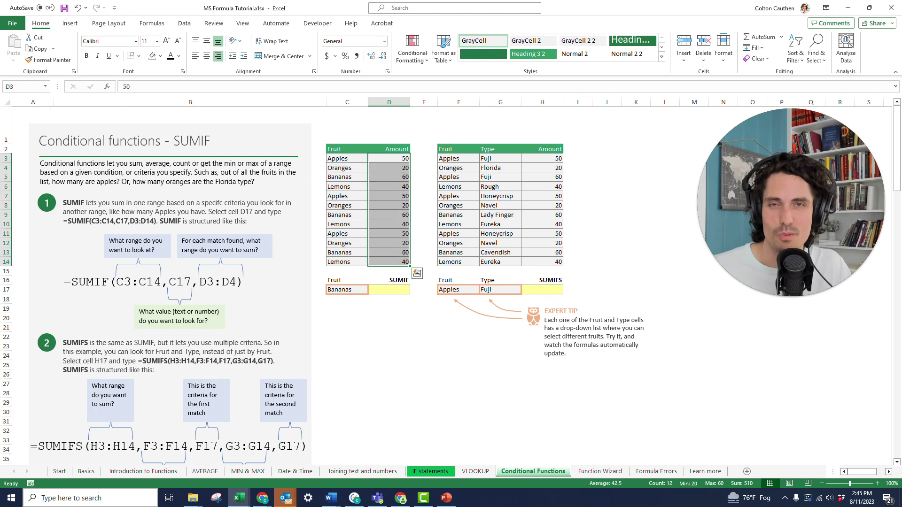
drag(347, 159, 389, 262)
click(389, 327)
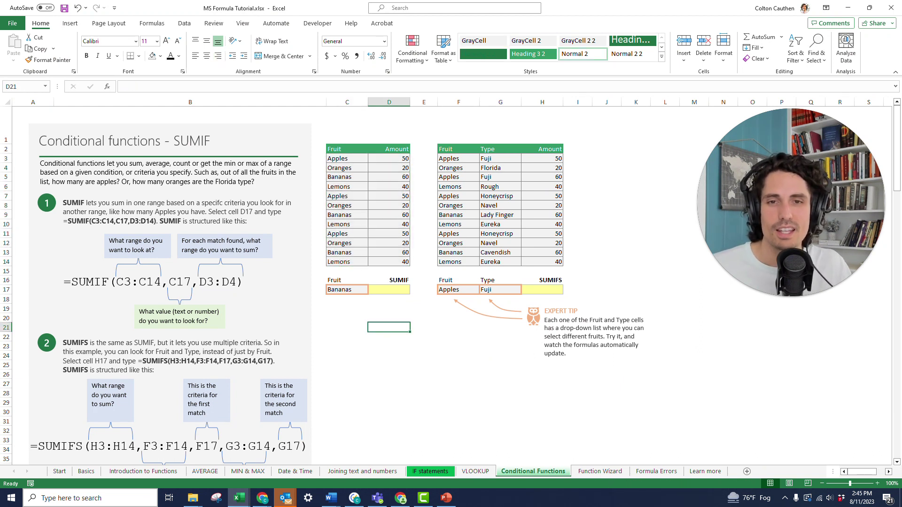
Set the fruit in cell C17 to Apples, and change it to Oranges using the cell's list of fruits
click(346, 289)
click(372, 290)
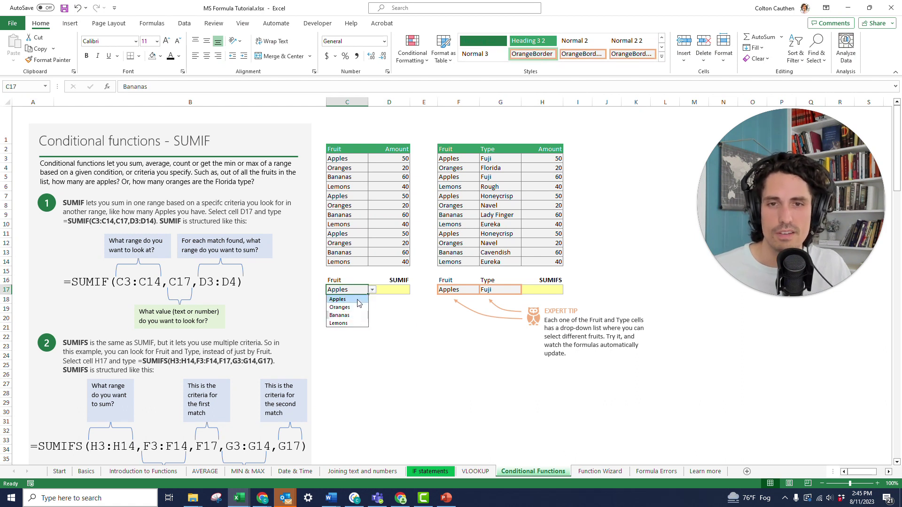
click(338, 299)
click(388, 290)
click(346, 289)
click(372, 290)
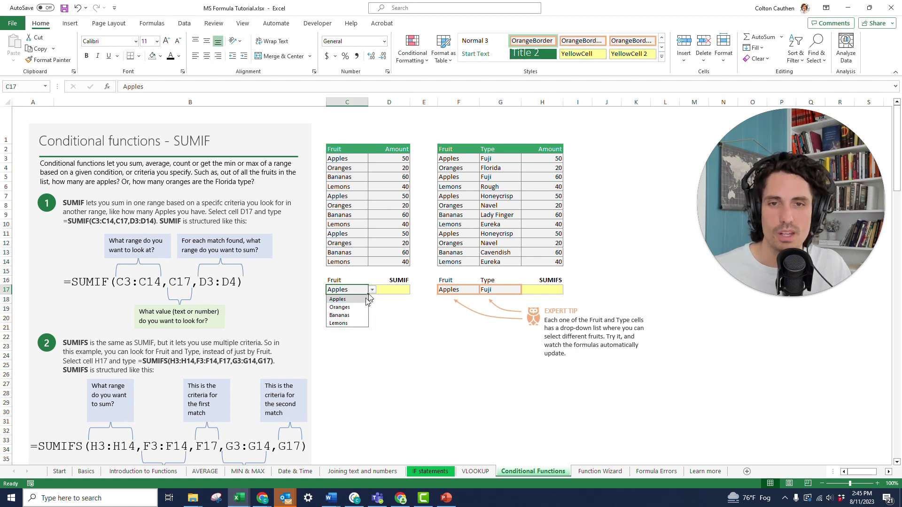
click(340, 307)
click(423, 308)
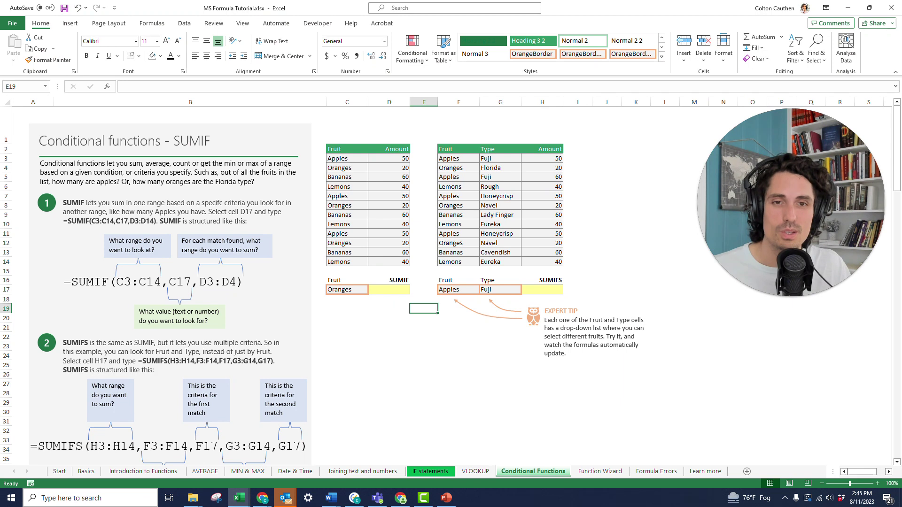
Start a SUMIF formula in cell D17 with C3:C14 as the range to look in
click(389, 290)
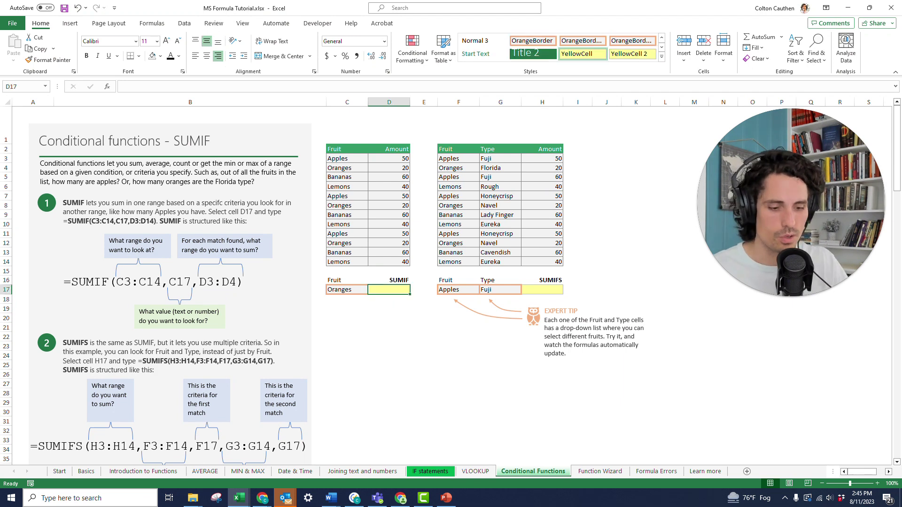
text(=)
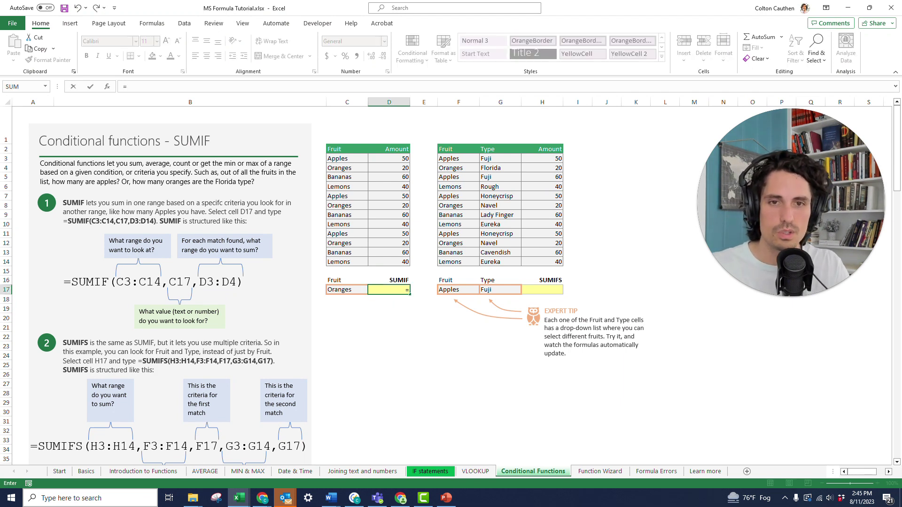
text(sumif()
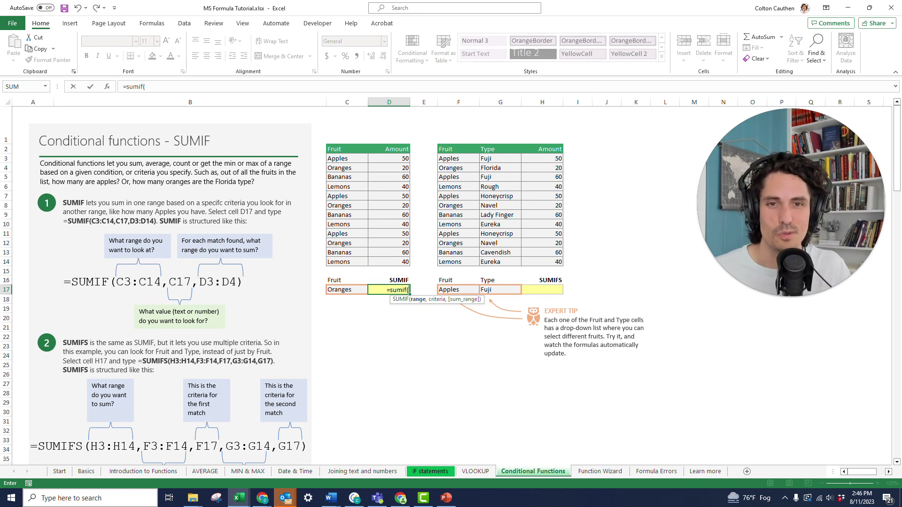
drag(340, 158, 364, 264)
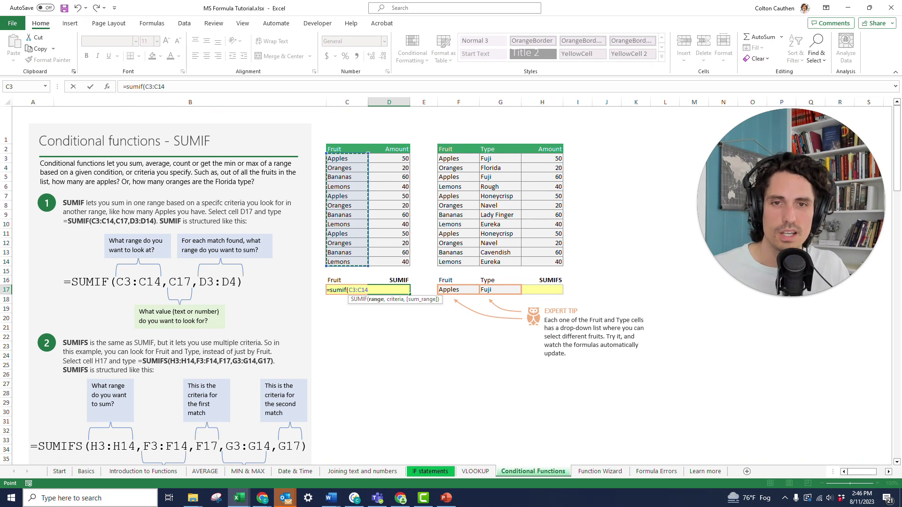
text(,)
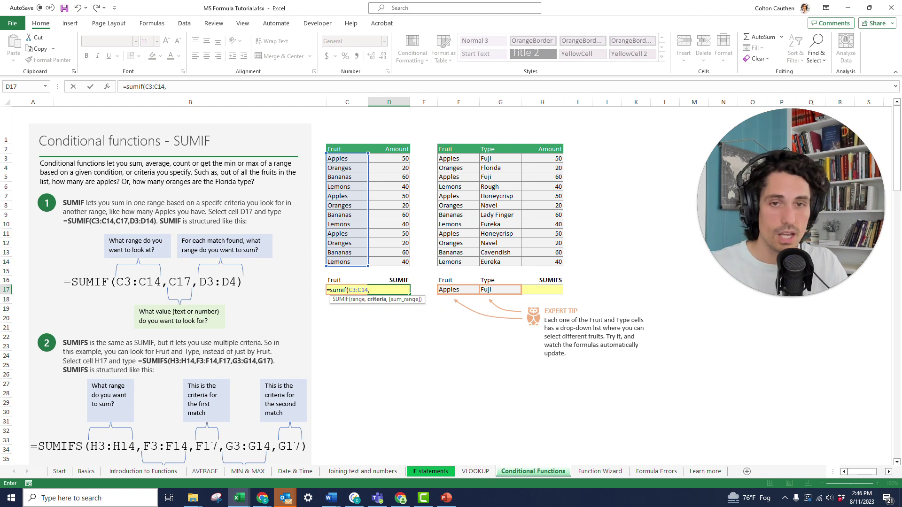
text("ap)
key(BackSpace)
key(BackSpace)
text(Apple")
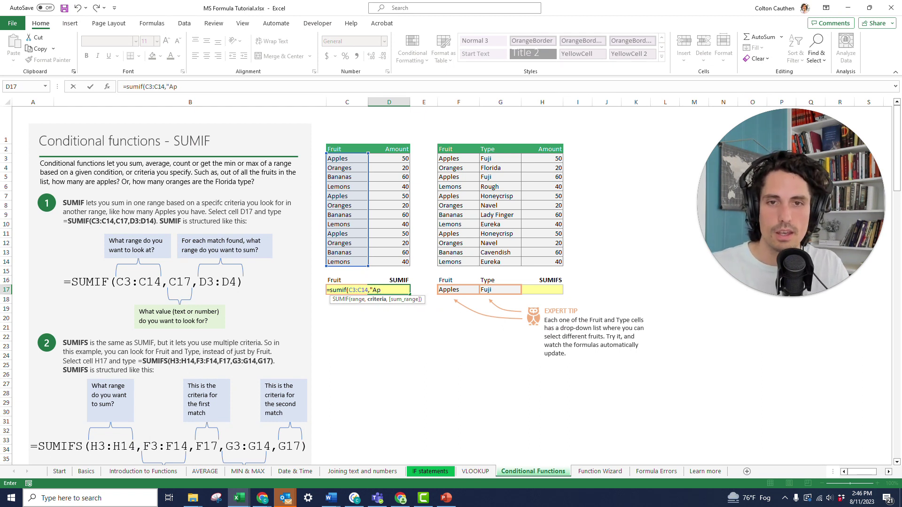
key(BackSpace)
key(BackSpace)
key(BackSpace)
key(BackSpace)
key(BackSpace)
key(BackSpace)
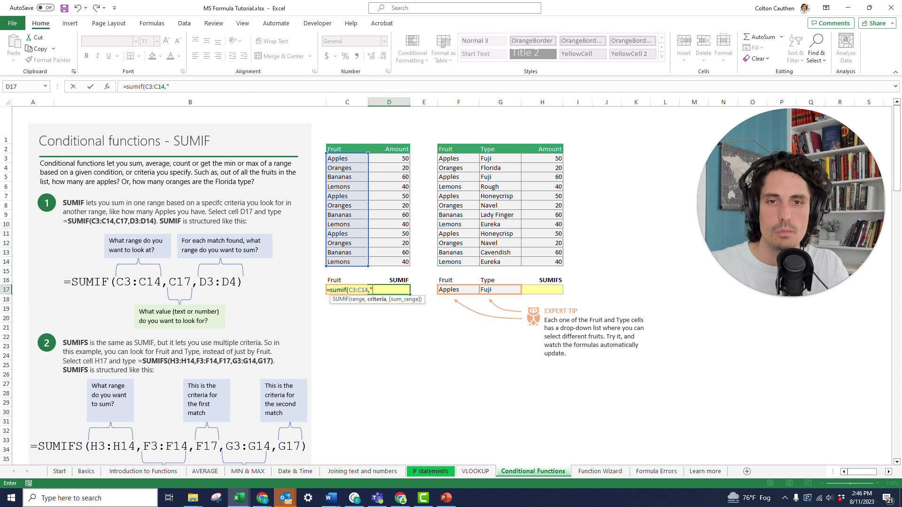
Complete the SUMIF formula in D17 with C17 as the criteria and D3:D14 as the sum range
click(347, 308)
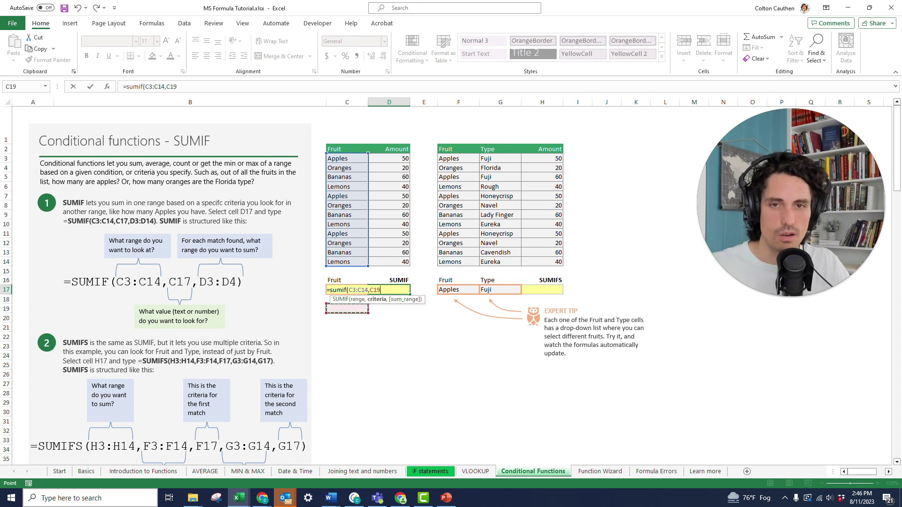
key(Up)
key(Up)
key(Up)
key(Down)
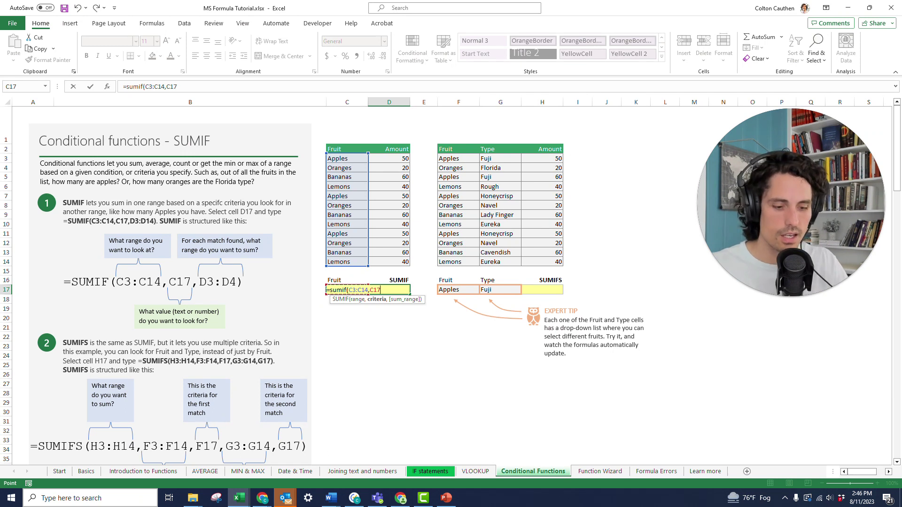
text(,)
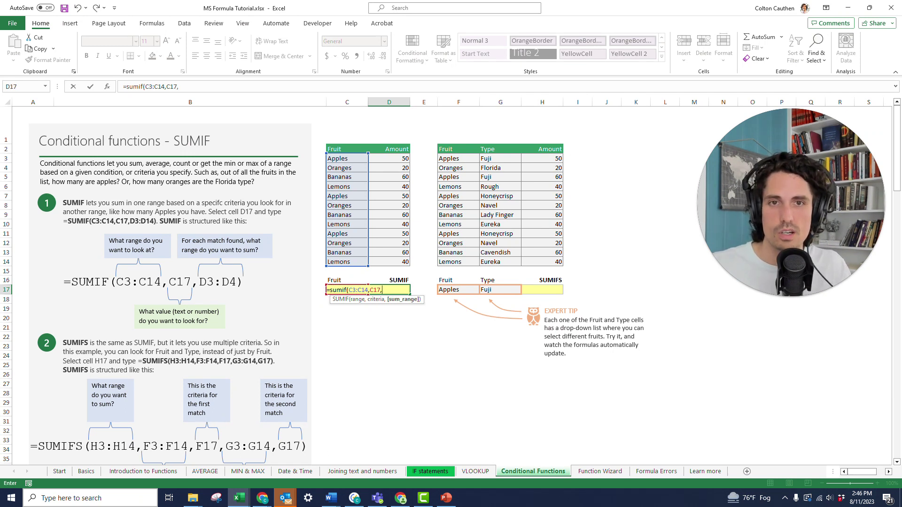
drag(389, 158, 389, 262)
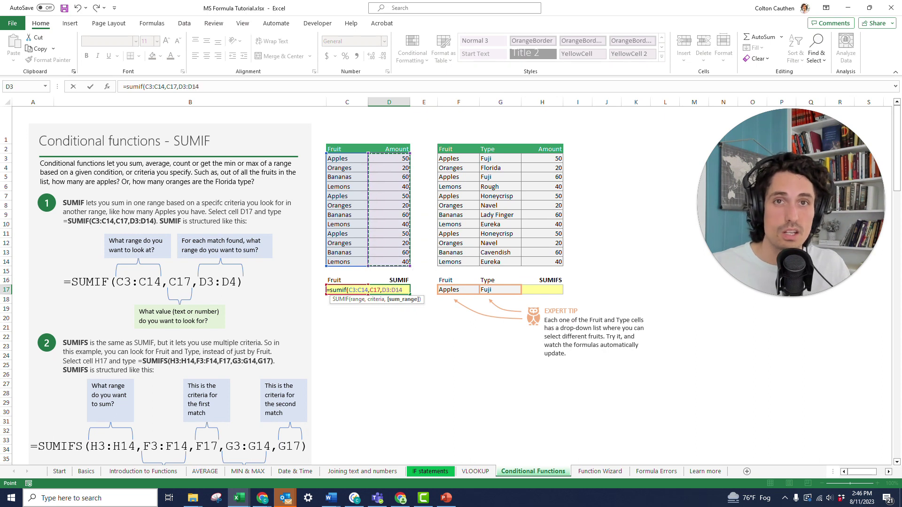
text())
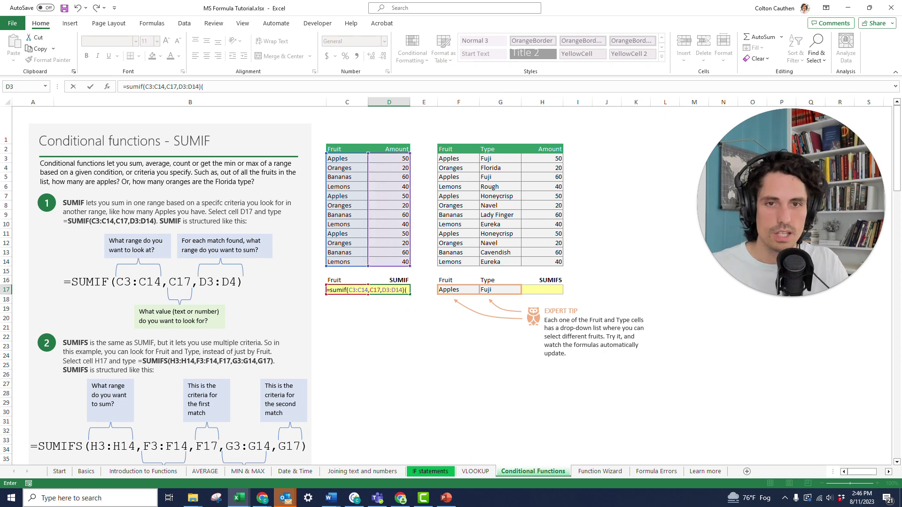
key(Return)
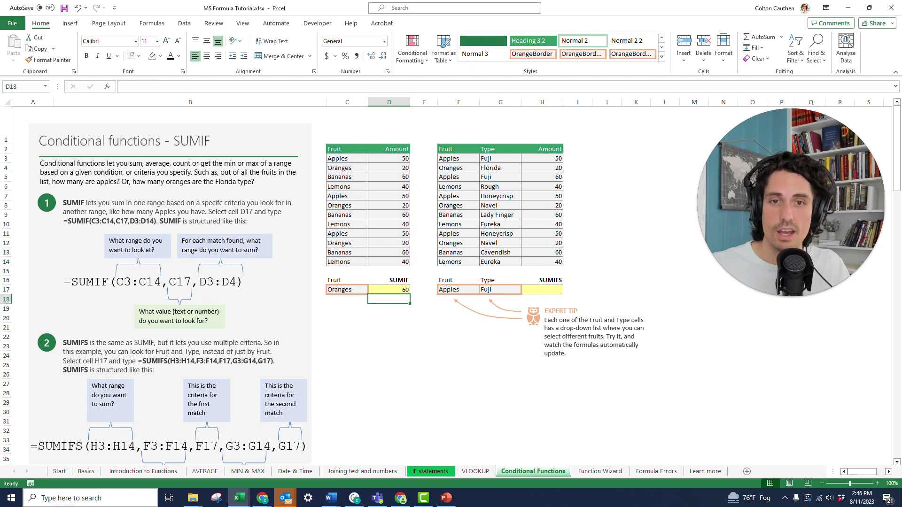
Test the SUMIF formula by switching the fruit in C17 to Apples, Bananas and Lemons, and back to Oranges
click(388, 289)
click(352, 290)
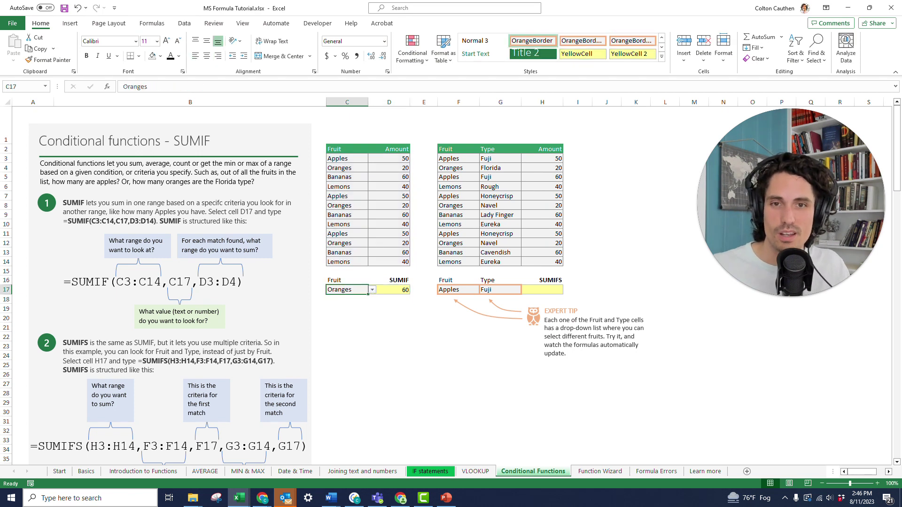
click(372, 290)
click(338, 299)
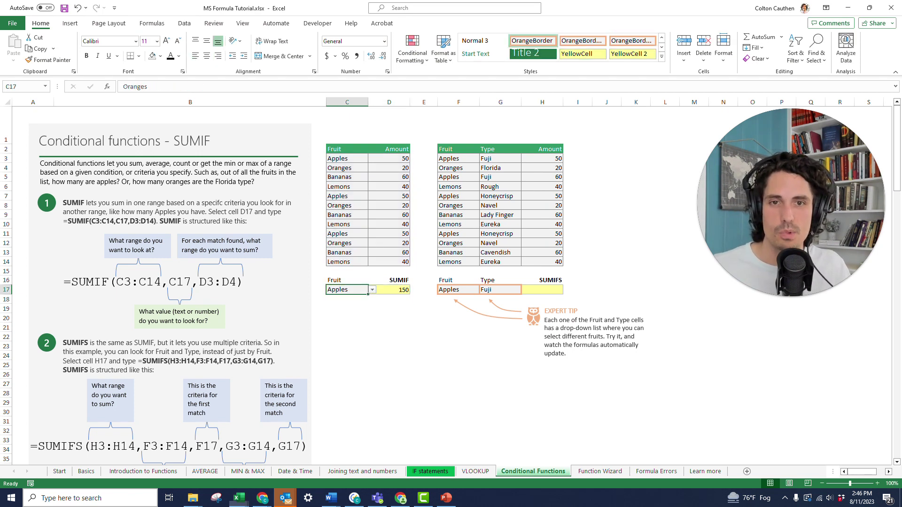
click(372, 289)
click(351, 315)
click(372, 290)
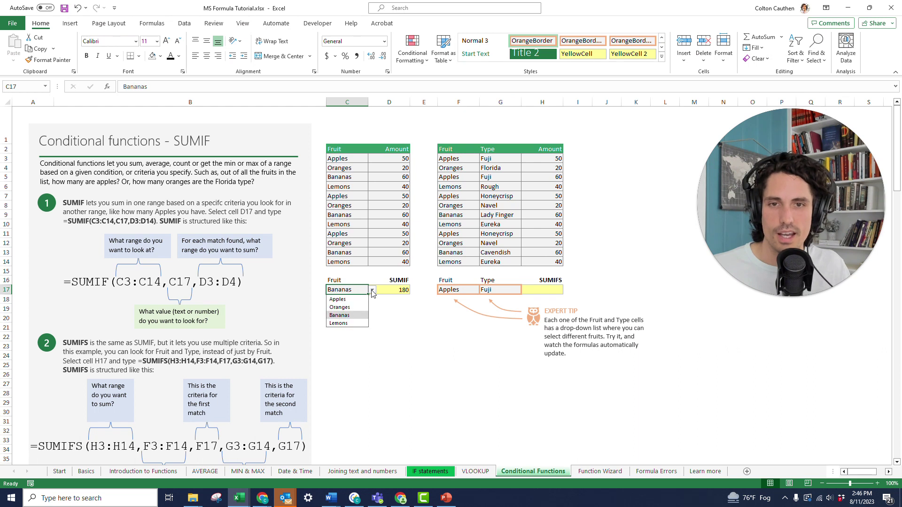
click(339, 323)
click(372, 289)
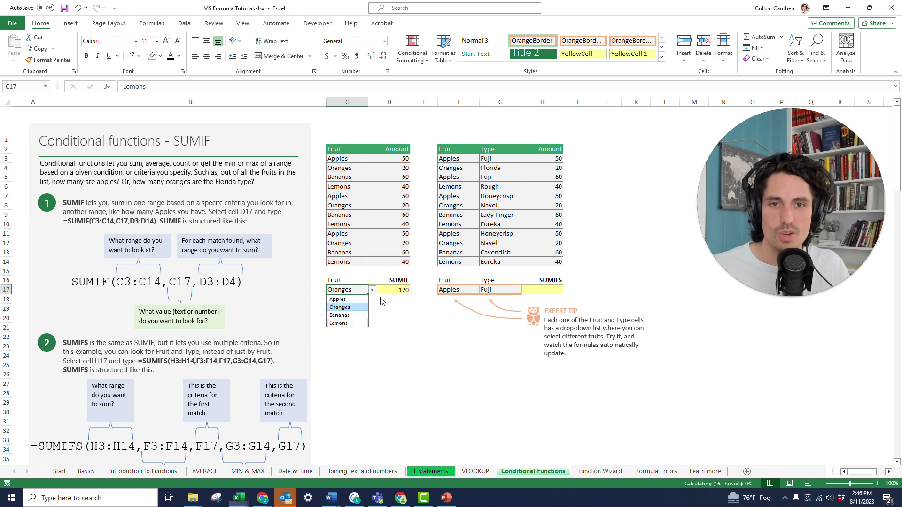
click(339, 307)
Review the ranges referenced by the SUMIF formula in D17 without changing it
click(389, 289)
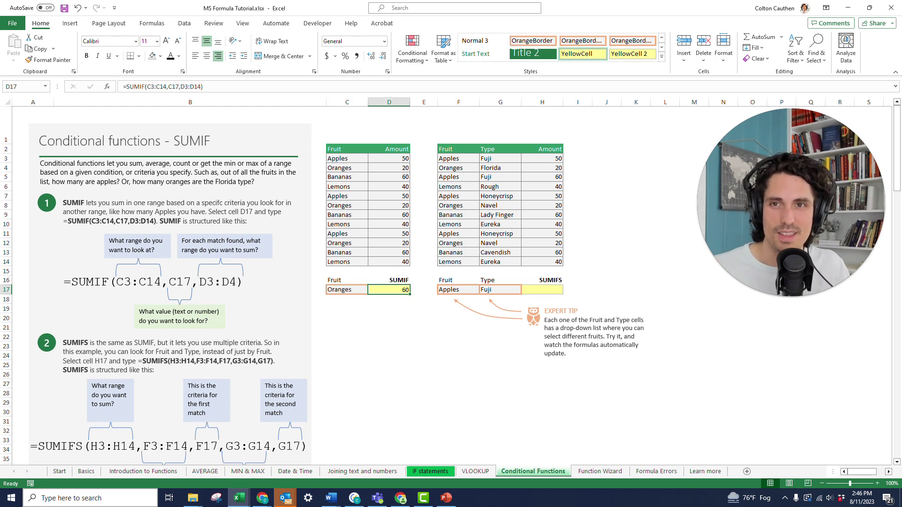
key(F2)
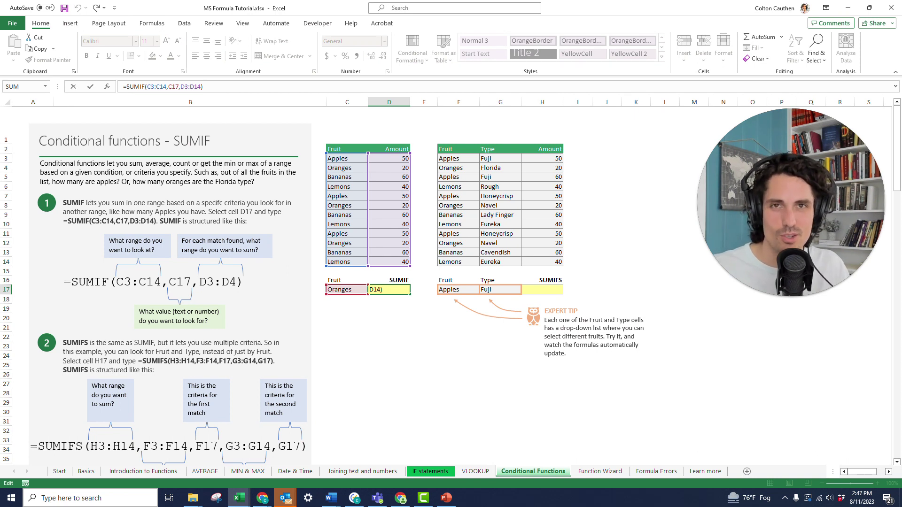
key(ctrl+Return)
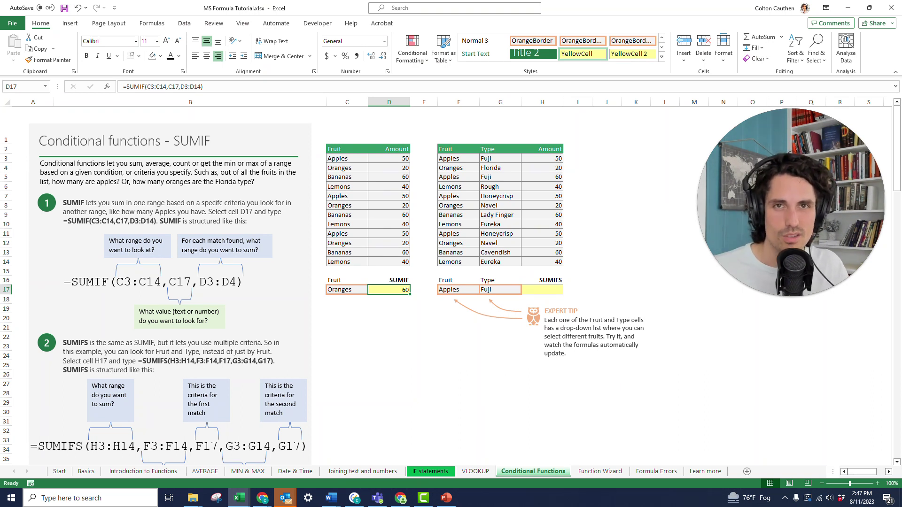
Examine the fruits and types in the second table, F2:H14, and select the empty SUMIFS cell H17
click(542, 289)
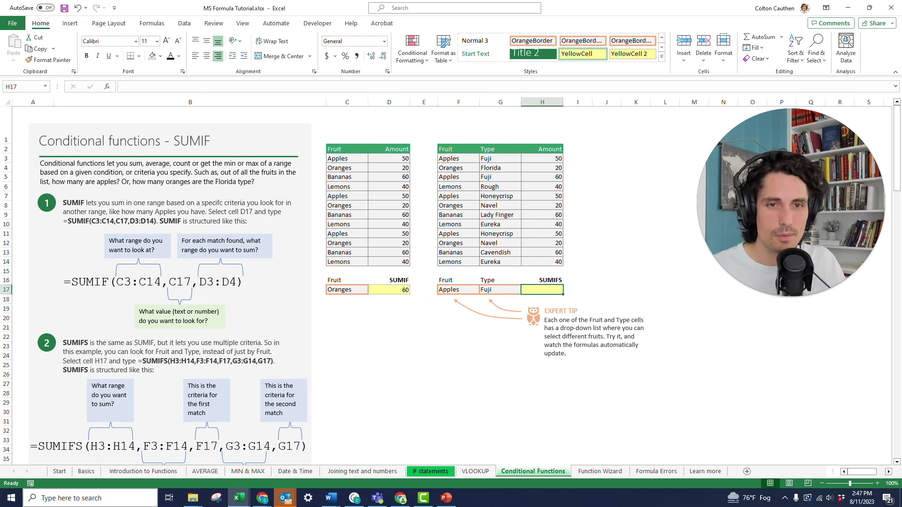
drag(458, 148, 542, 261)
click(458, 167)
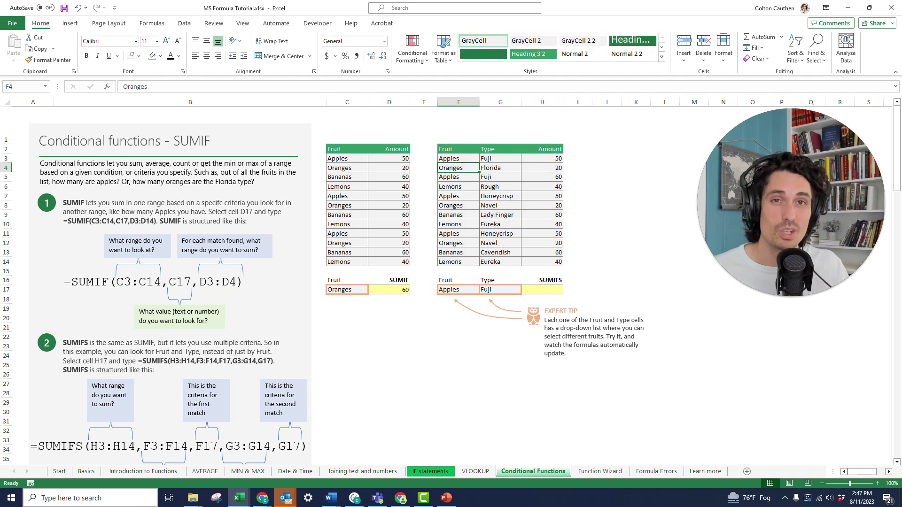
click(499, 168)
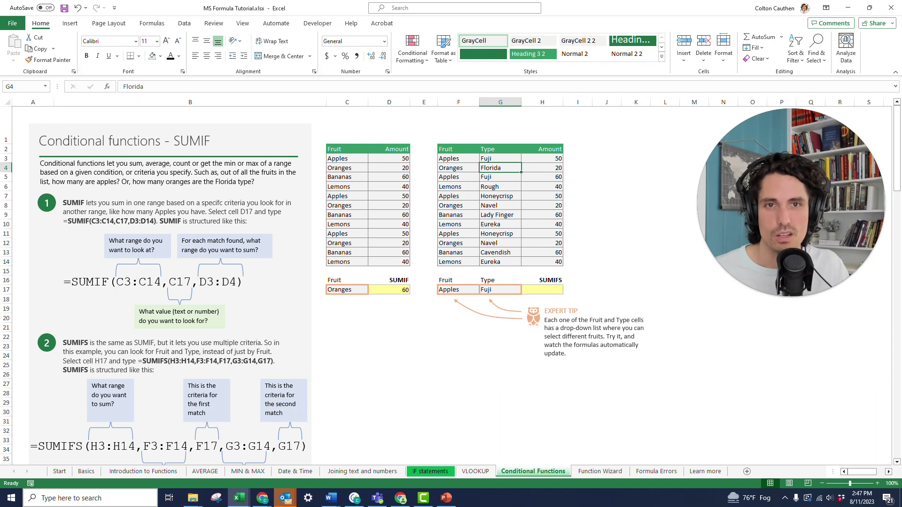
click(500, 196)
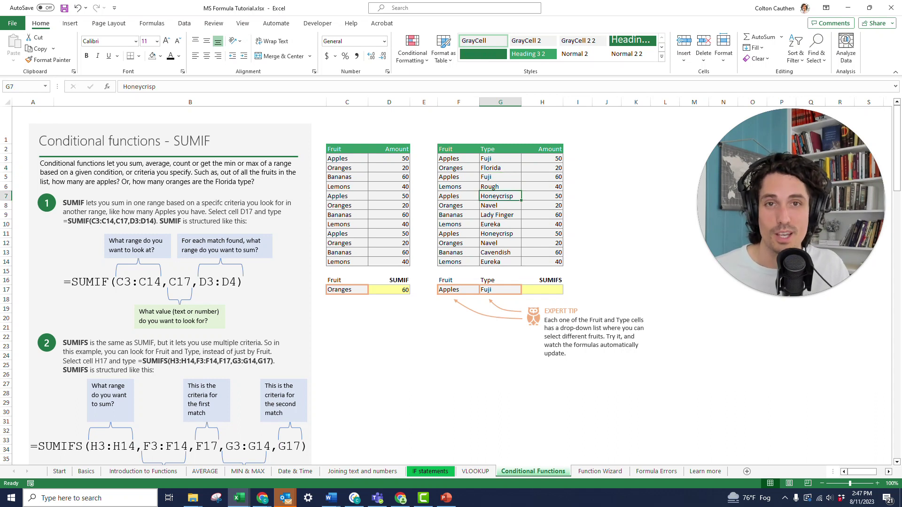
click(541, 289)
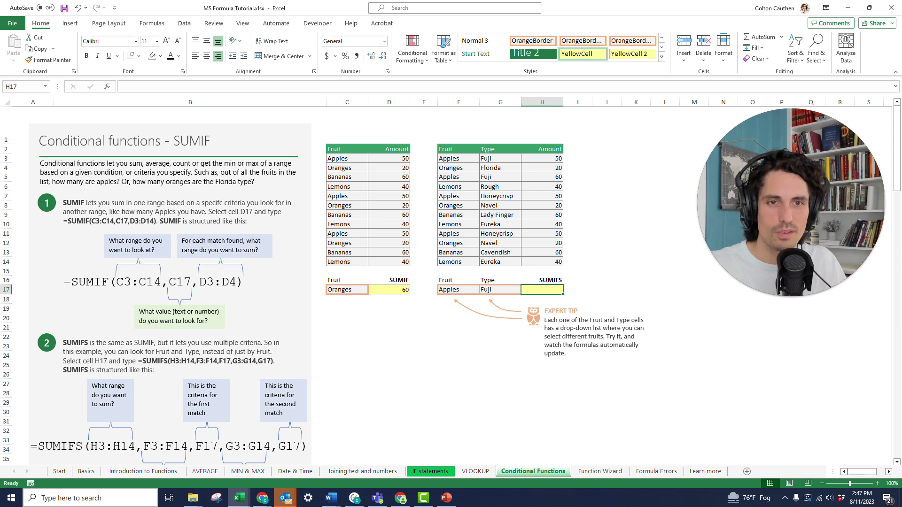
Begin a SUMIFS formula in H17 with sum range H3:H14, first criteria range F3:F14 and F17 as its criterion
text(=)
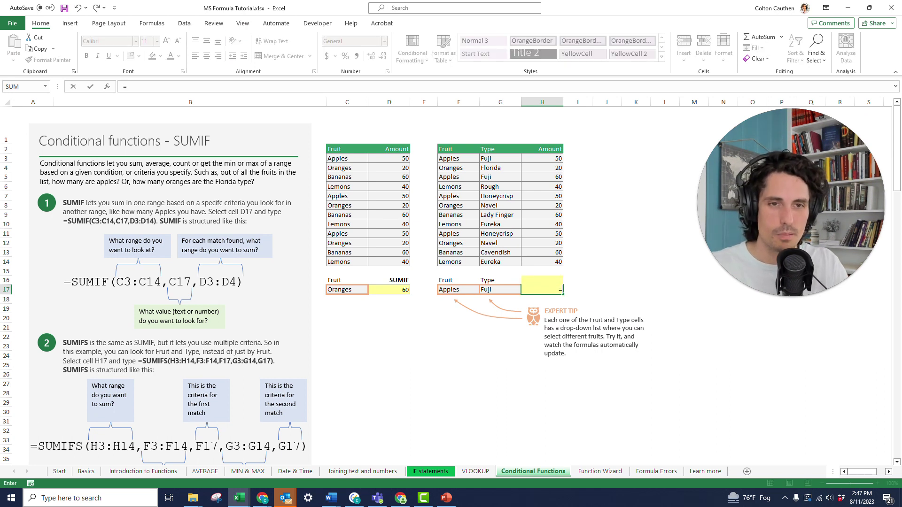
text(sumifs()
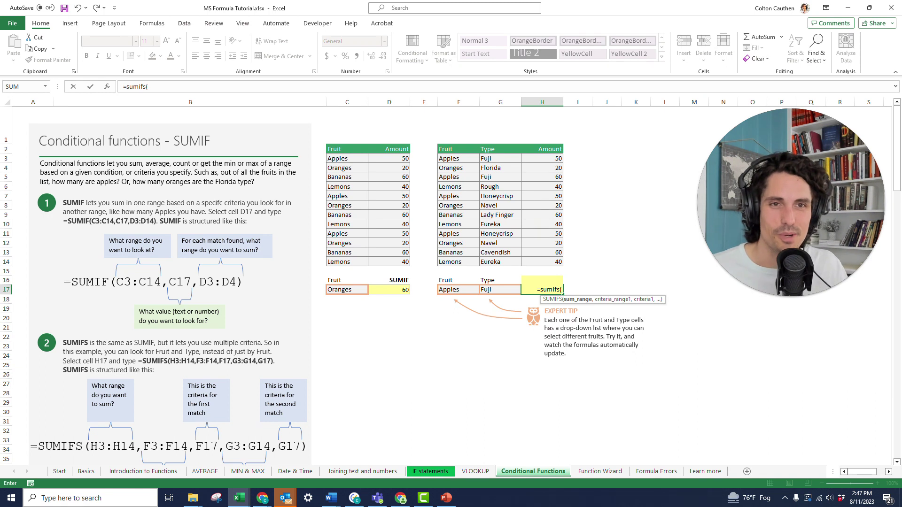
drag(542, 158, 541, 262)
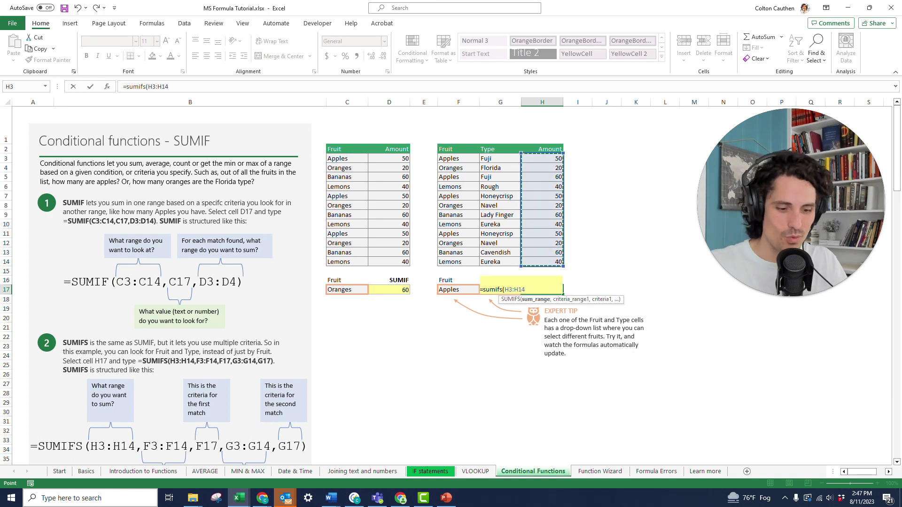
text(,)
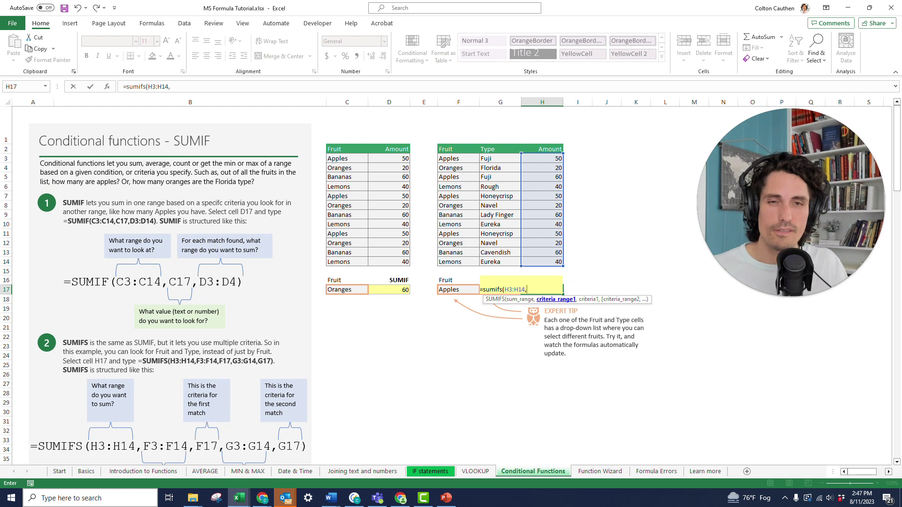
drag(458, 158, 458, 261)
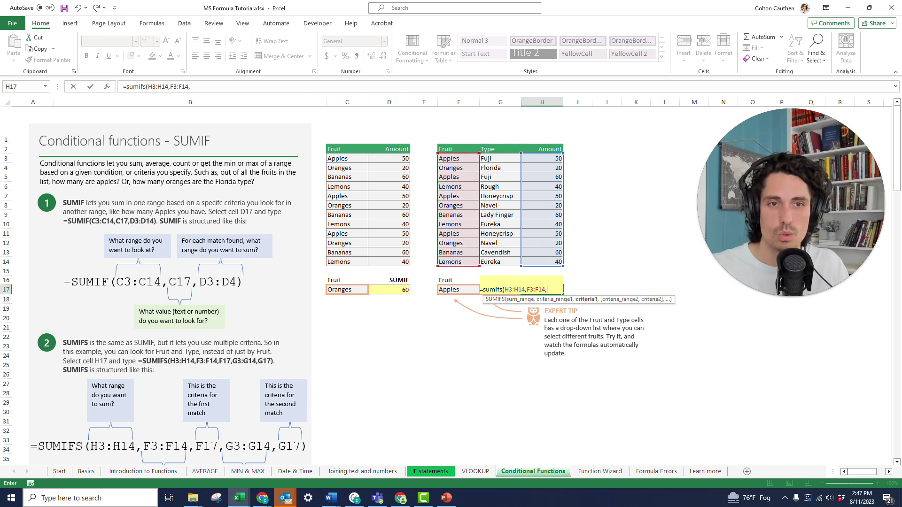
click(457, 289)
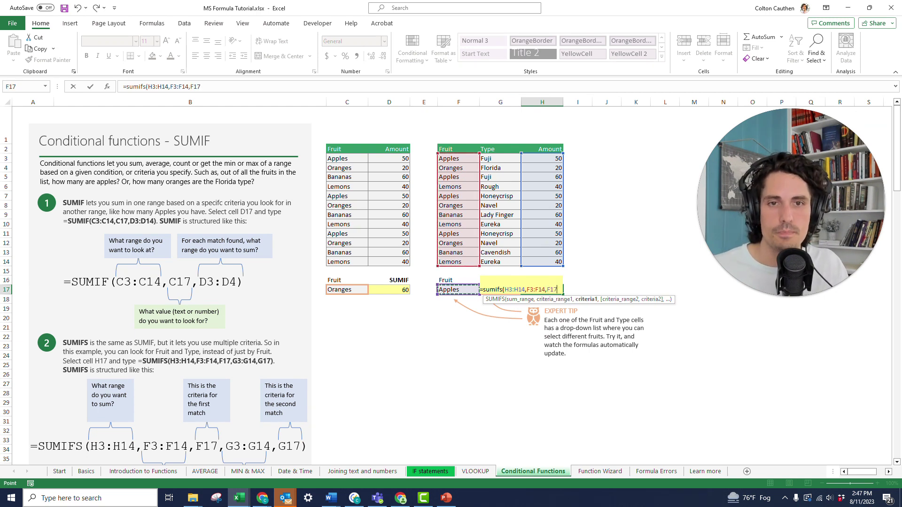
text(,)
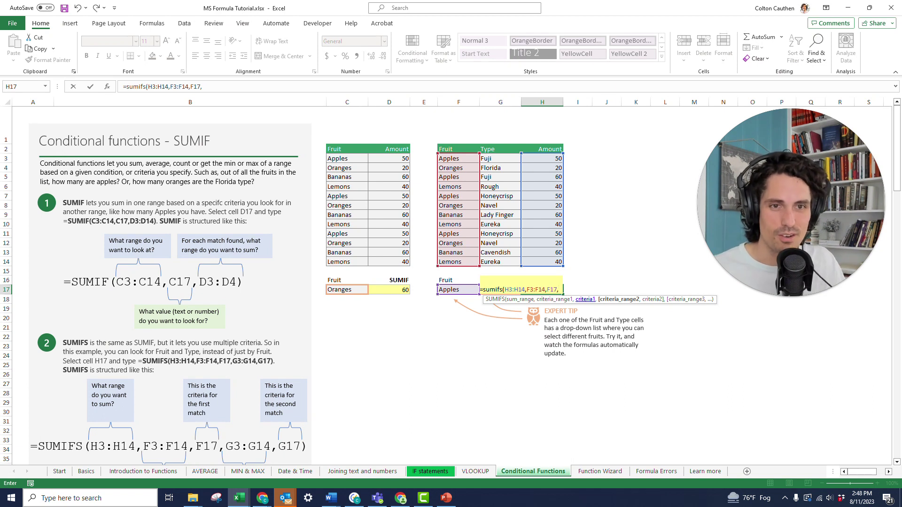
Add G3:G14 as the second criteria range with G17 as its criterion, and complete the SUMIFS formula in H17
drag(498, 159, 520, 262)
text(,"Fuji)
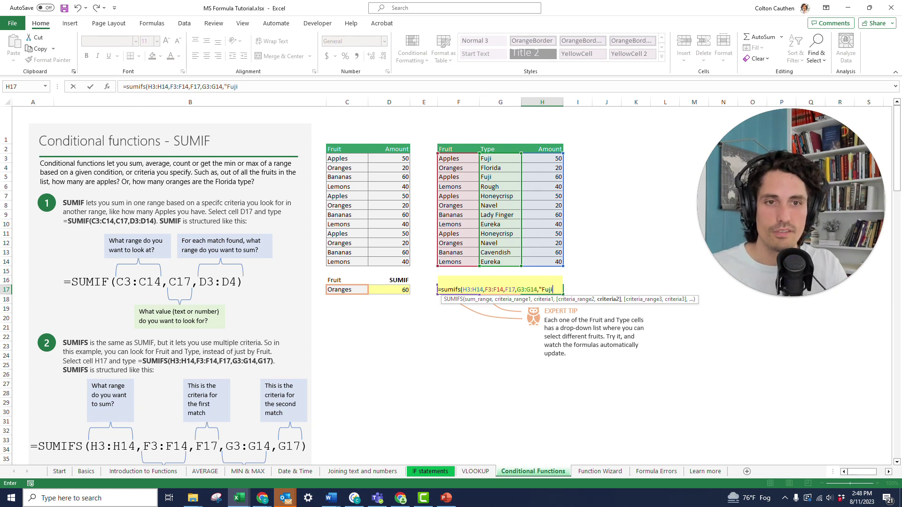
key(BackSpace)
key(BackSpace)
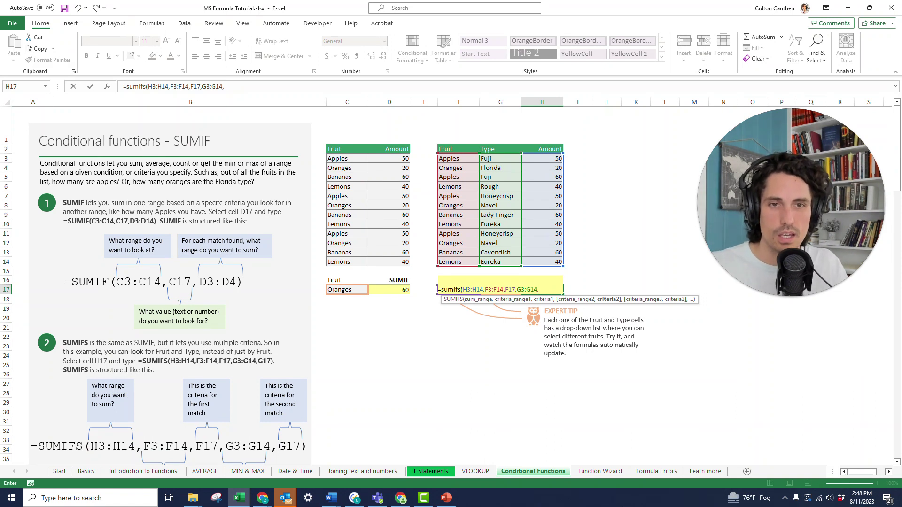
click(500, 270)
key(Down)
key(Down)
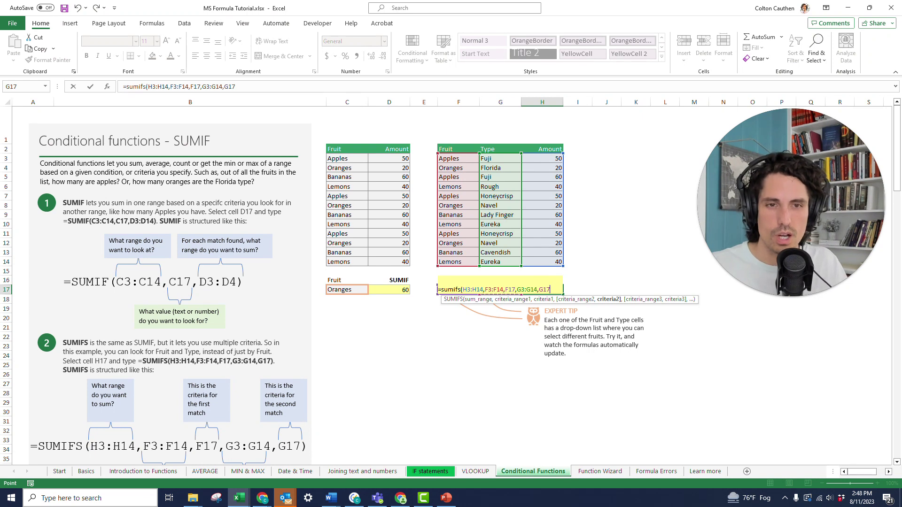
text())
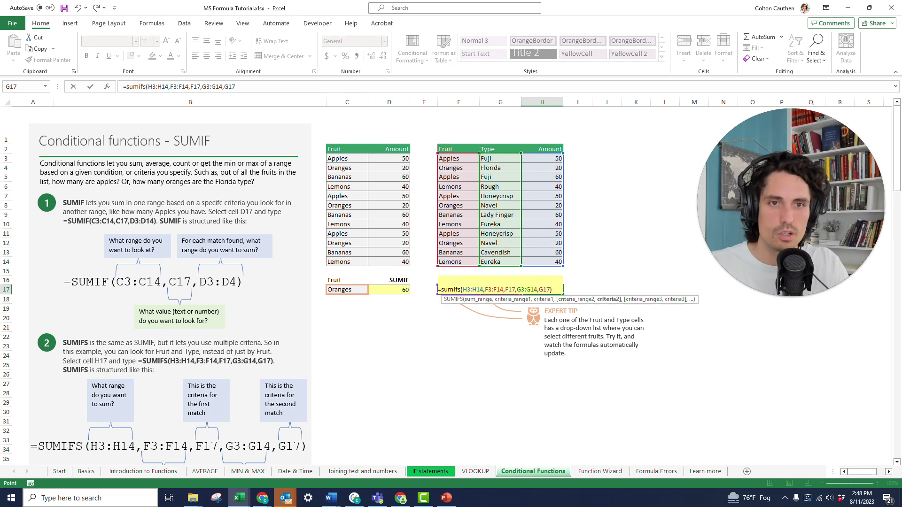
key(Return)
click(541, 289)
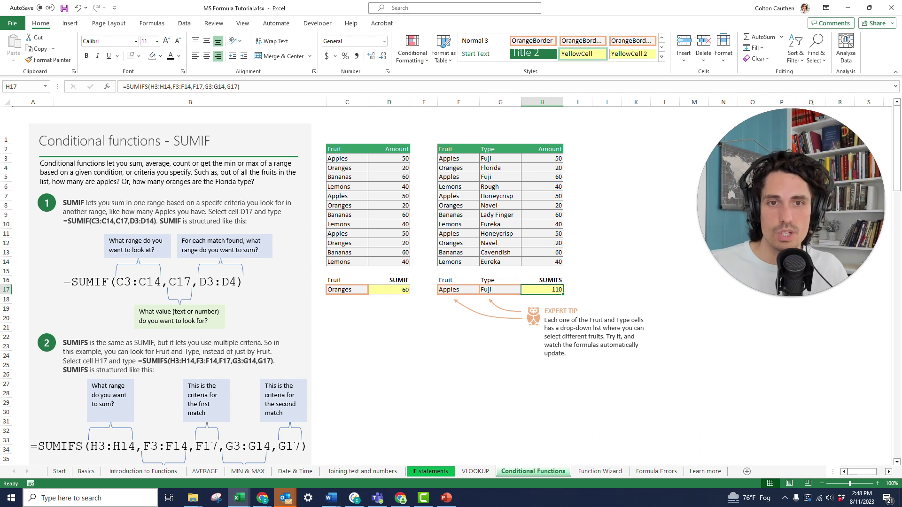
Test the SUMIFS formula by setting the fruit in F17 to Oranges and the type in G17 to Florida
click(458, 289)
click(483, 290)
click(462, 307)
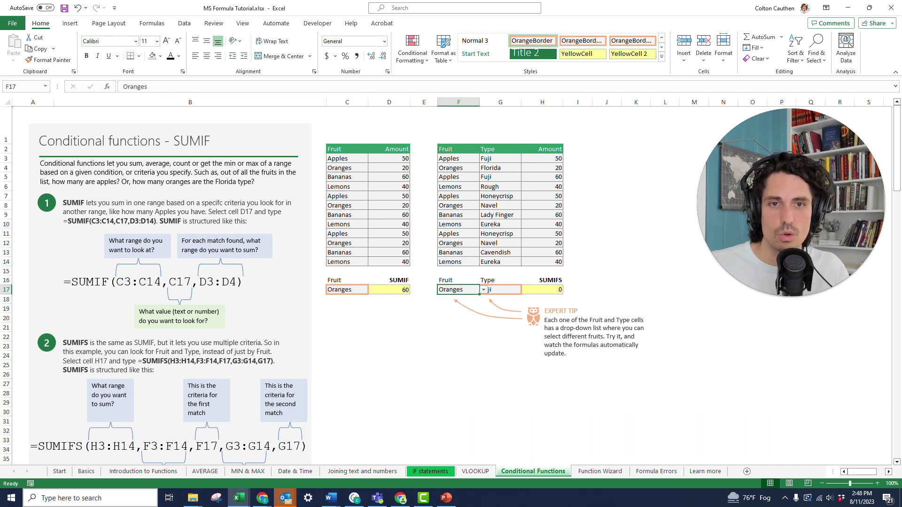
click(500, 290)
click(525, 290)
click(493, 304)
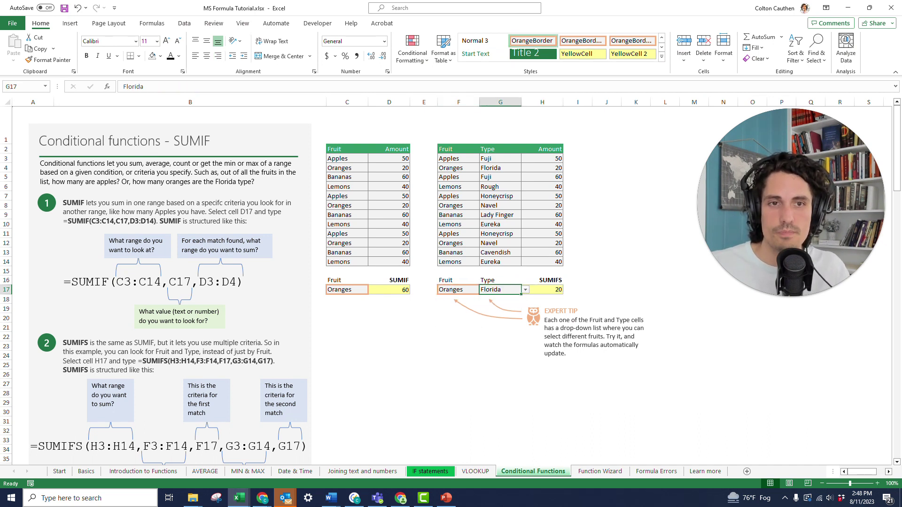
click(605, 262)
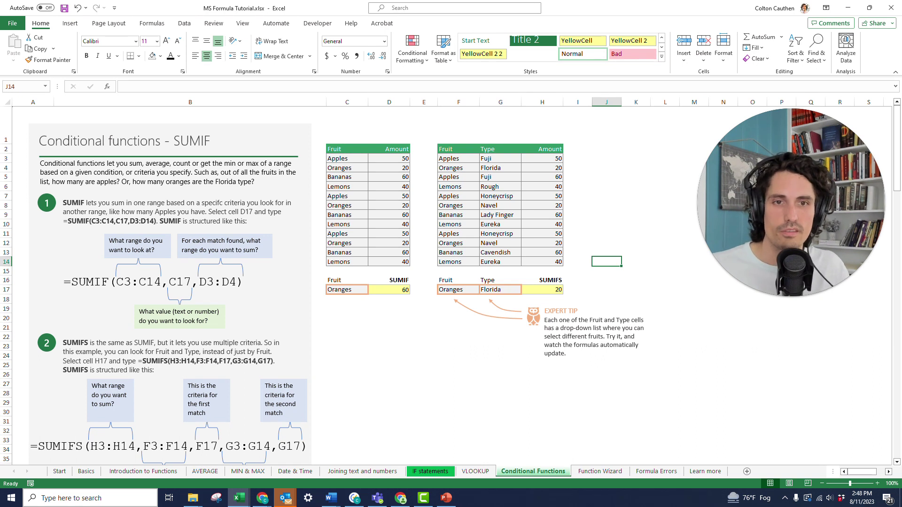
Review the ranges and criteria cells referenced by the SUMIFS formula in H17 without changing it
click(541, 289)
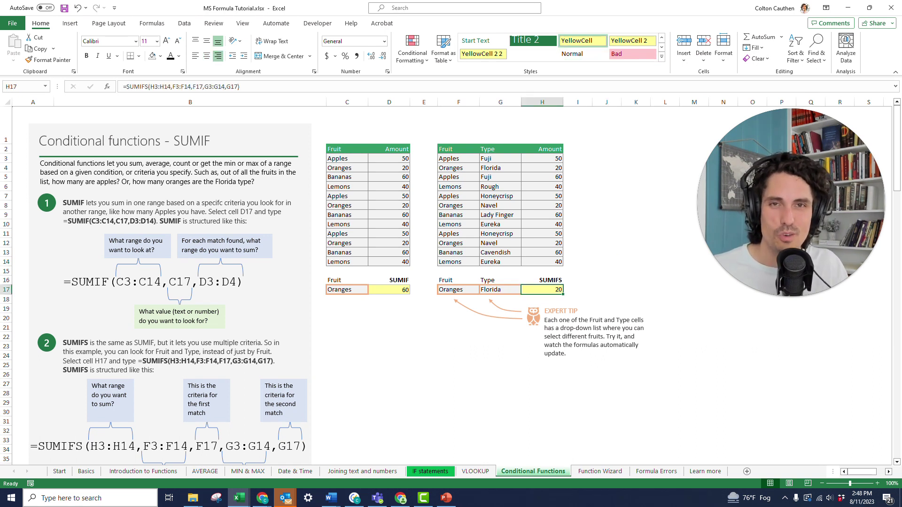
key(F2)
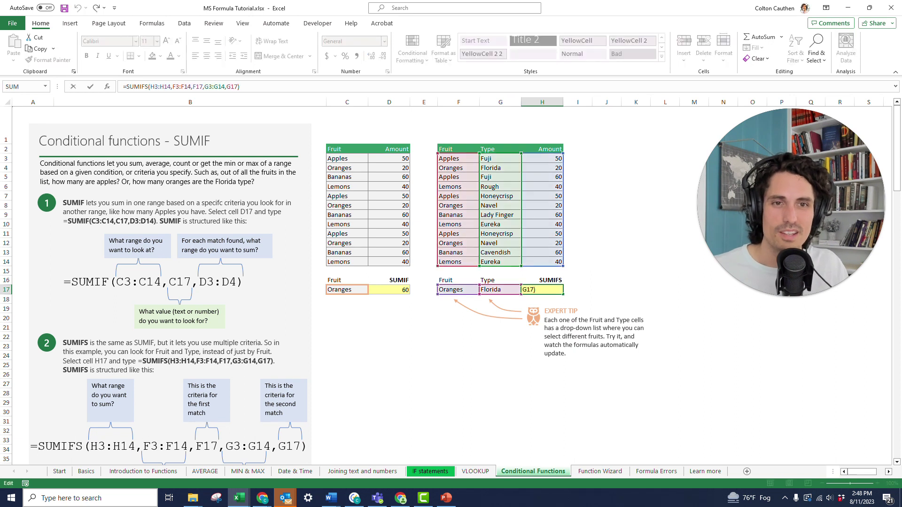
key(Escape)
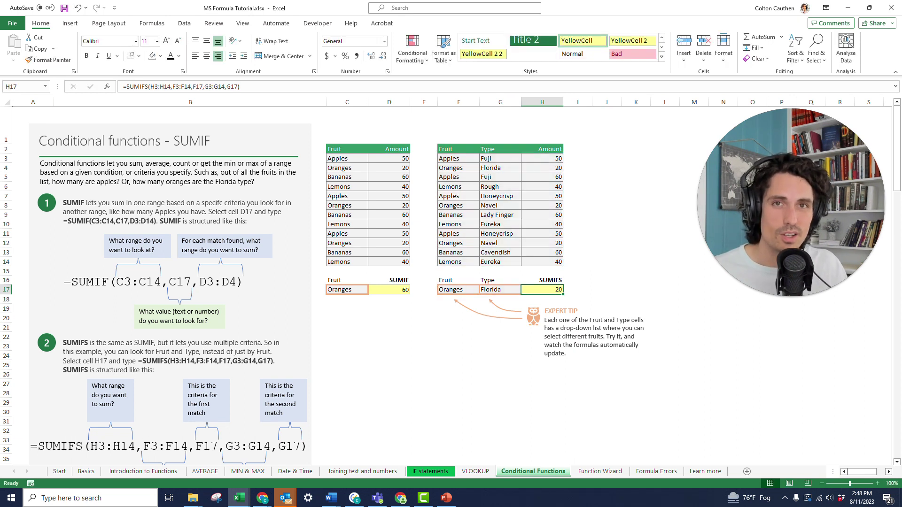
click(605, 243)
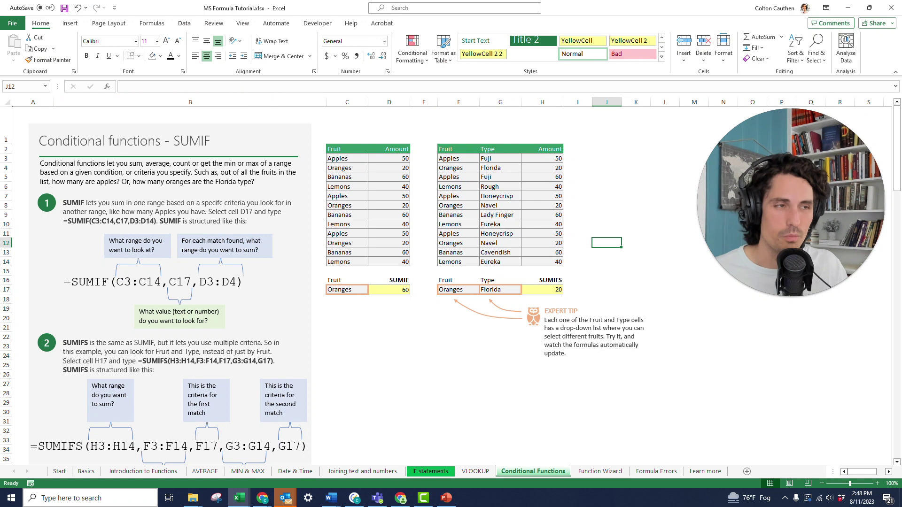
Switch to the Session 1 - Live Demo Sheet workbook and examine the row 4 employee's timesheet and the Payroll start and end dates
drag(605, 504, 492, 0)
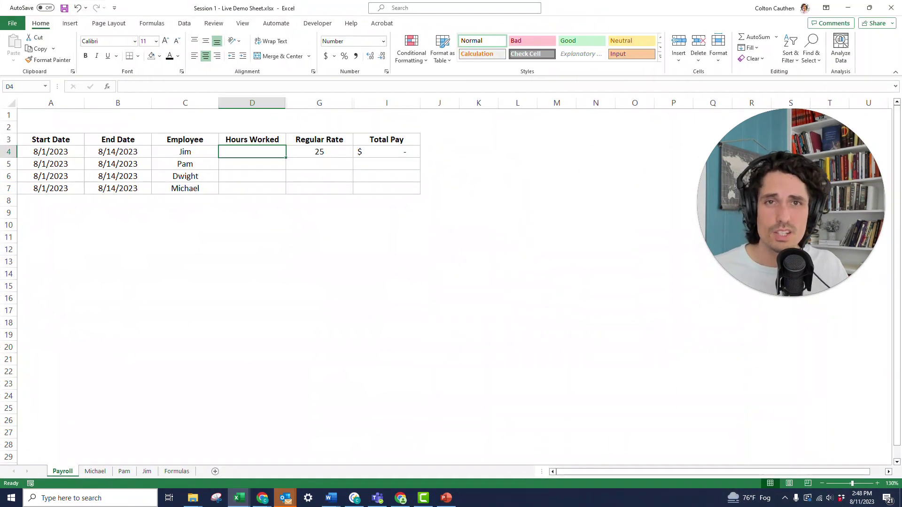
click(386, 249)
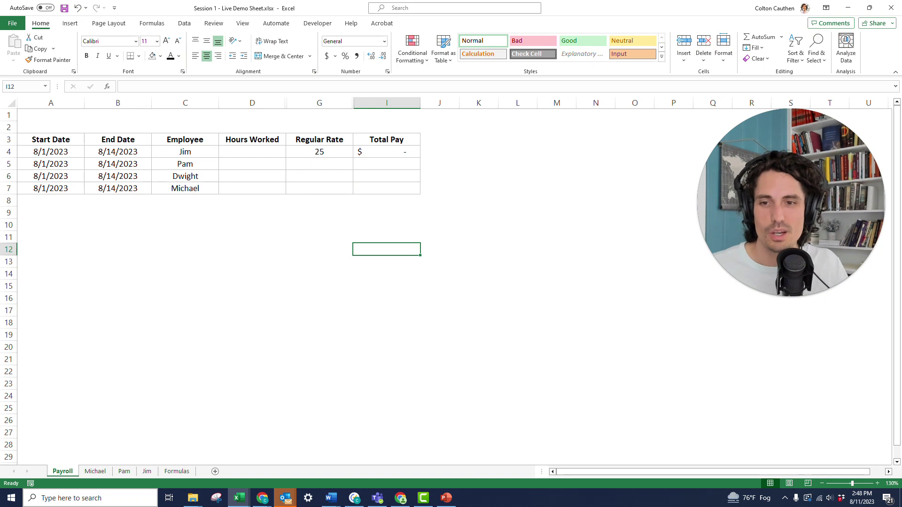
click(147, 471)
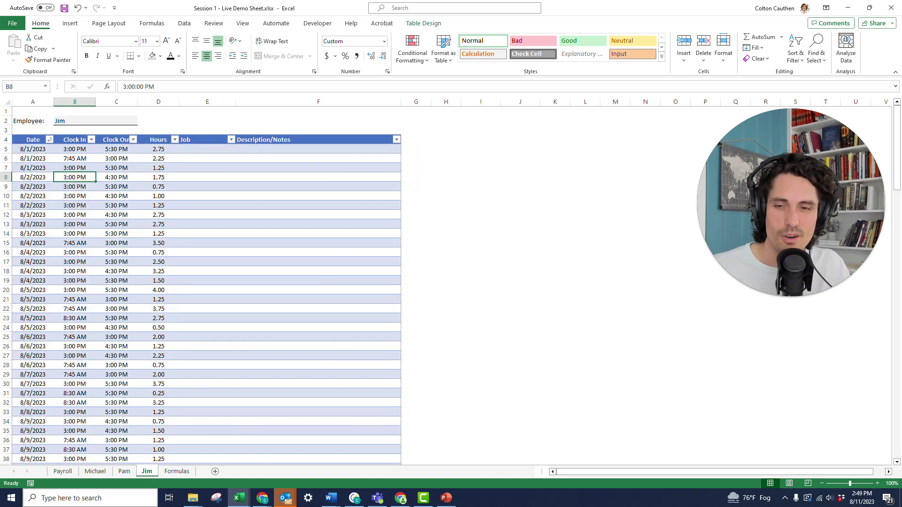
key(ctrl+Page_Up)
key(ctrl+Page_Up)
key(ctrl+Page_Up)
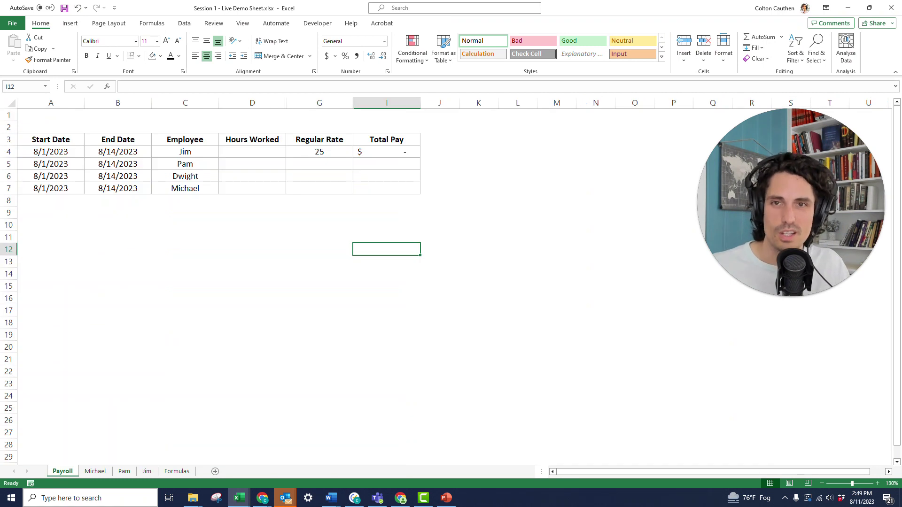
click(51, 151)
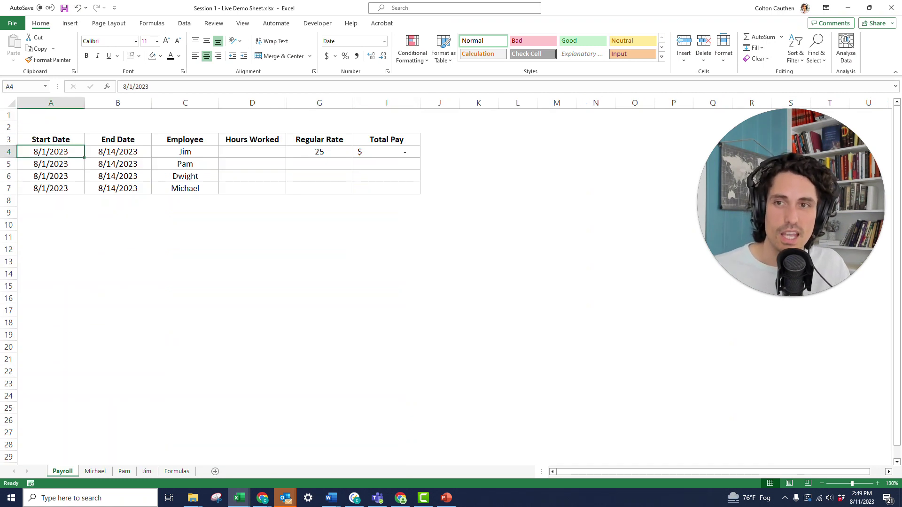
click(117, 151)
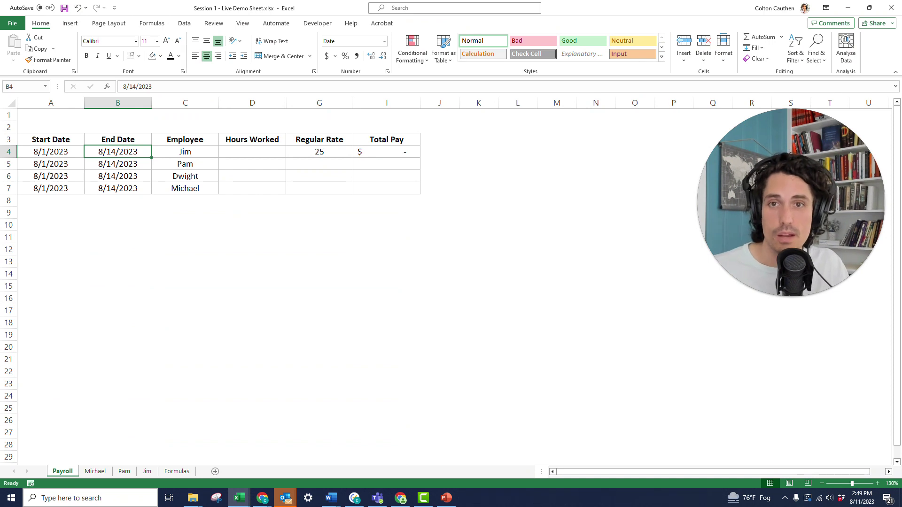
Begin a SUMIFS formula in Payroll cell D4, using the Hours column of the row 4 employee's timesheet, Table1[Hours], as the sum range
click(252, 151)
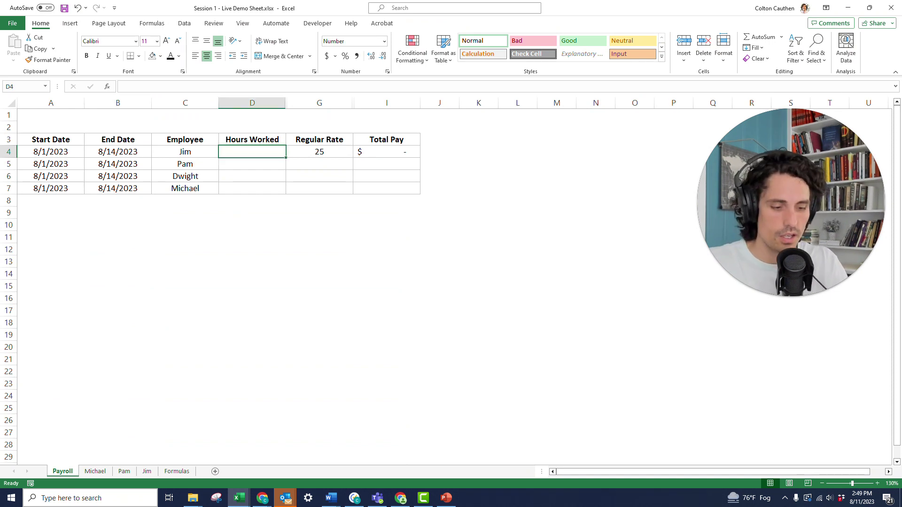
text(=)
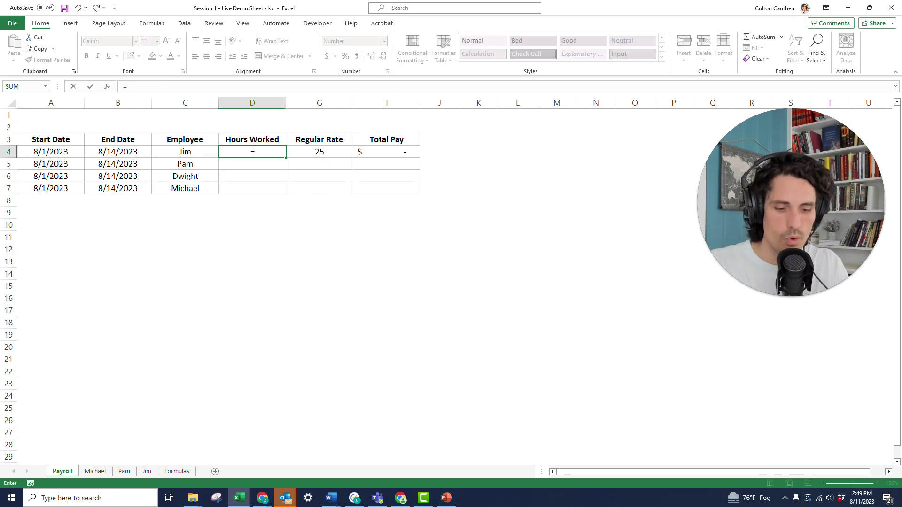
text(sumifs()
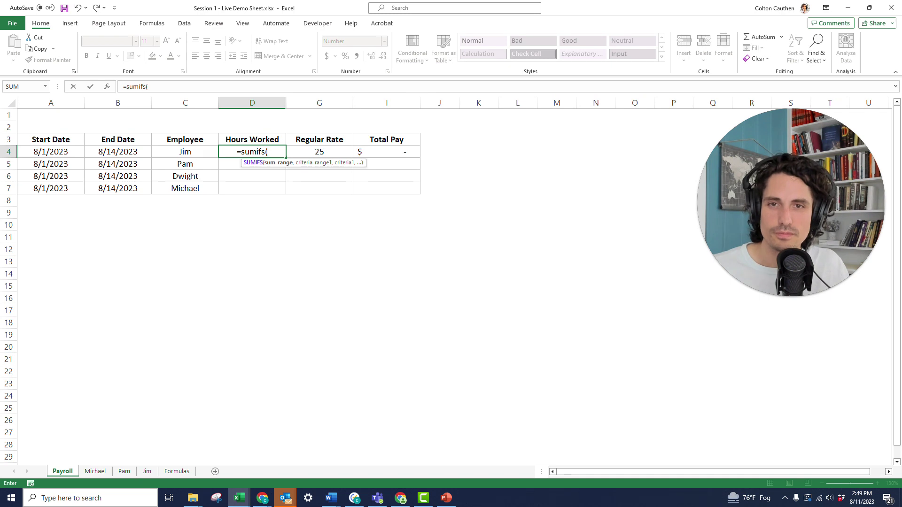
click(146, 471)
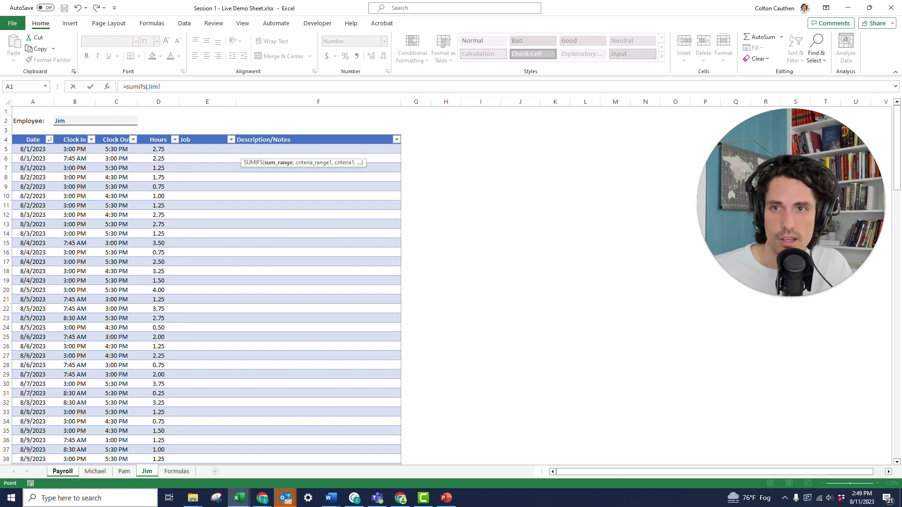
click(158, 136)
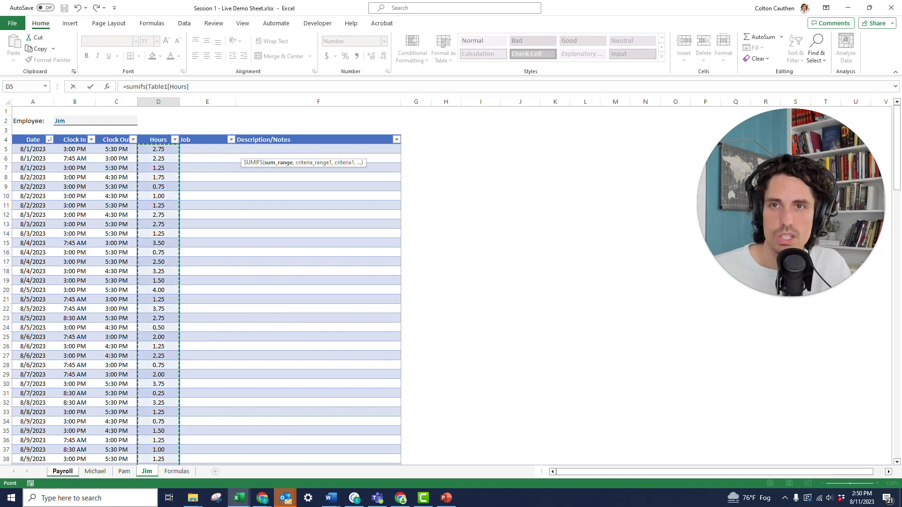
click(155, 86)
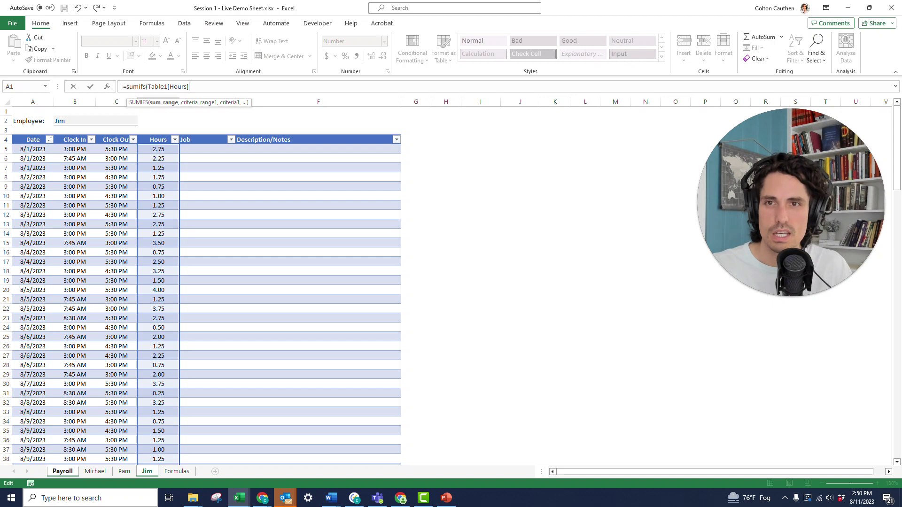
text(,)
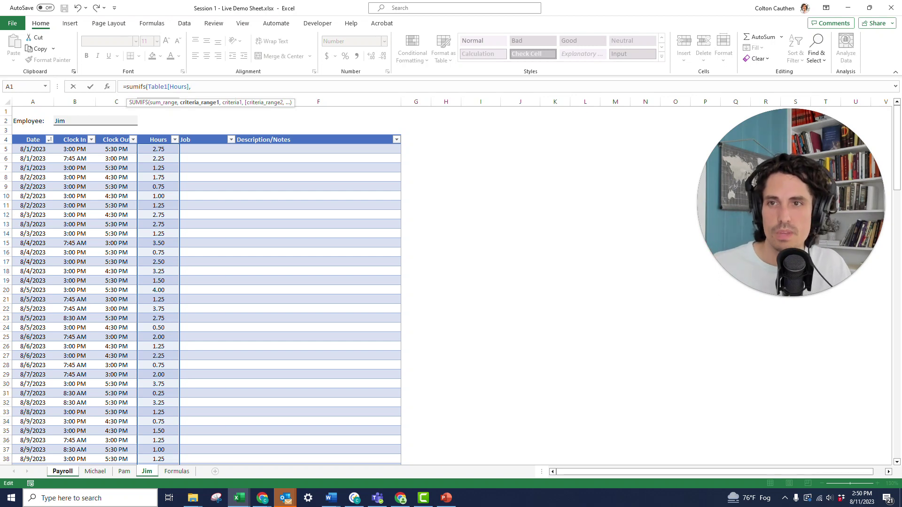
Add the first criterion to the D4 SUMIFS formula: Table1[Date] on or after the start date, ">="&Payroll!A4
click(32, 136)
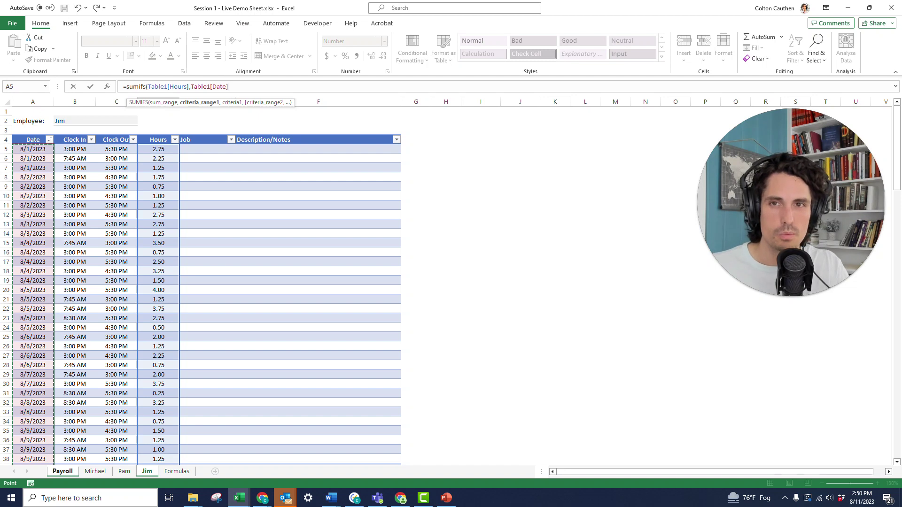
text(,>)
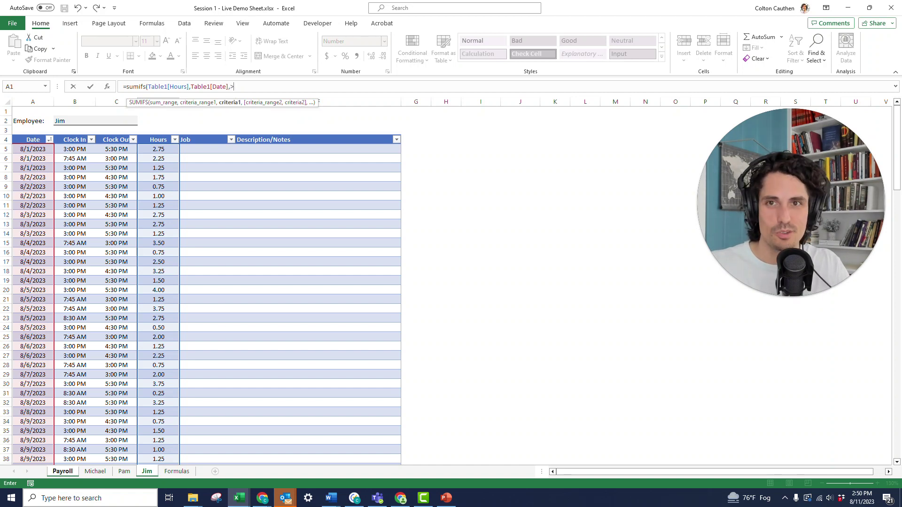
key(BackSpace)
key(BackSpace)
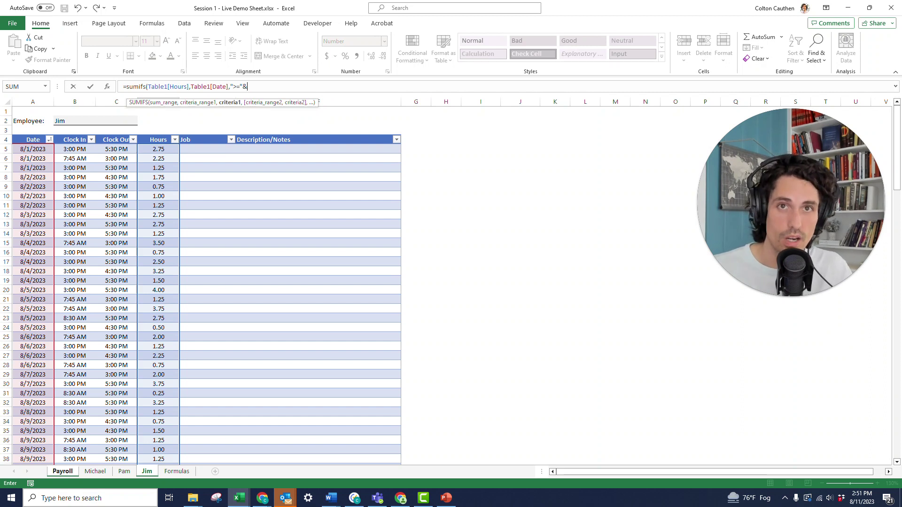
click(67, 472)
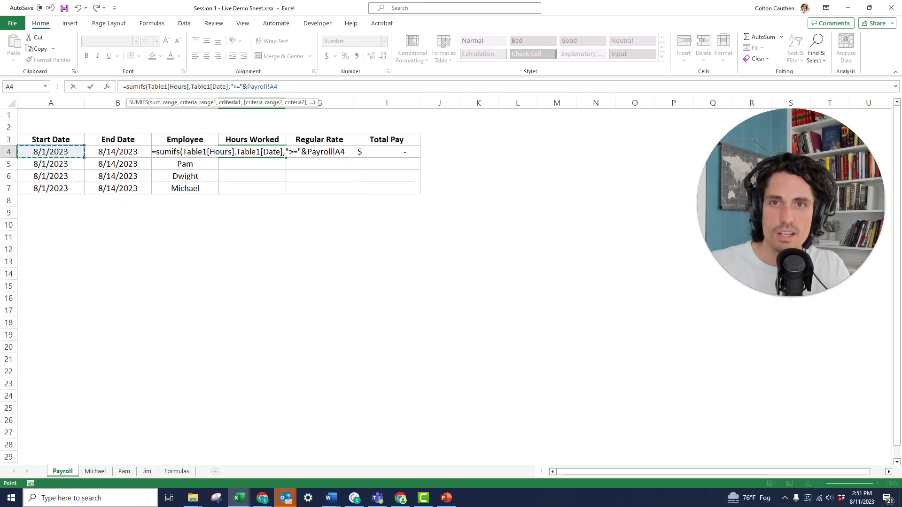
text(,)
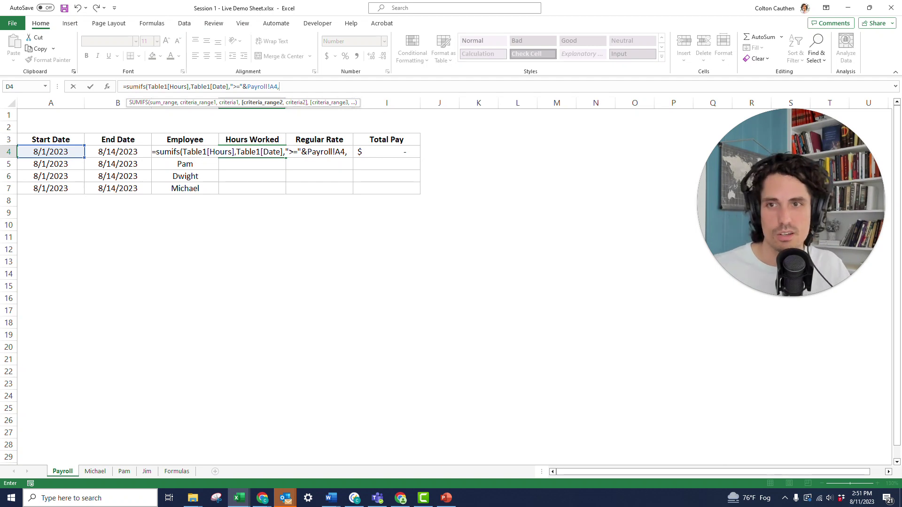
Add the second criterion, Table1[Date] with "<="&Payroll!B4, and complete the SUMIFS formula in Payroll D4
click(146, 471)
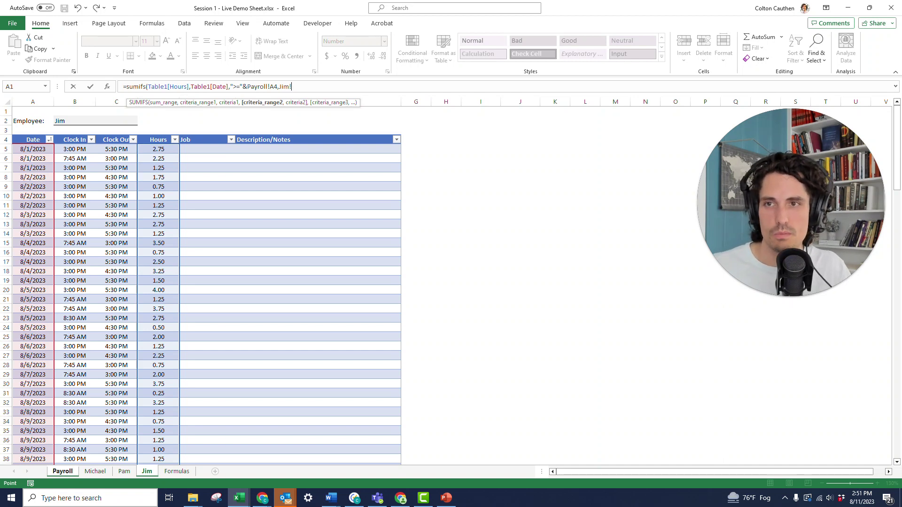
click(32, 136)
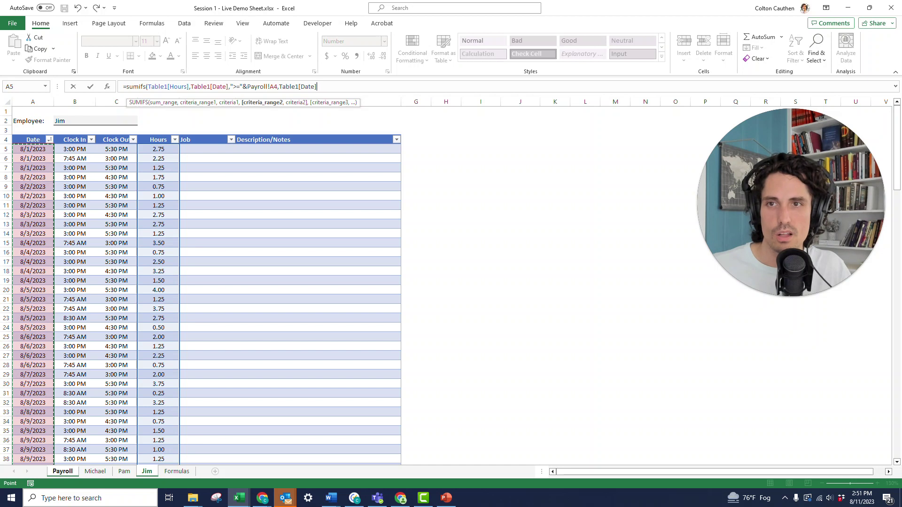
text(,"<="&)
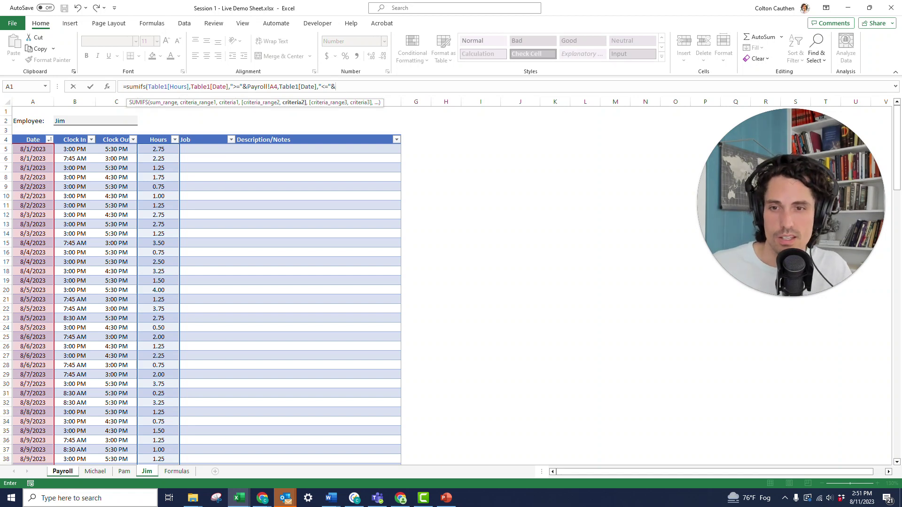
click(63, 471)
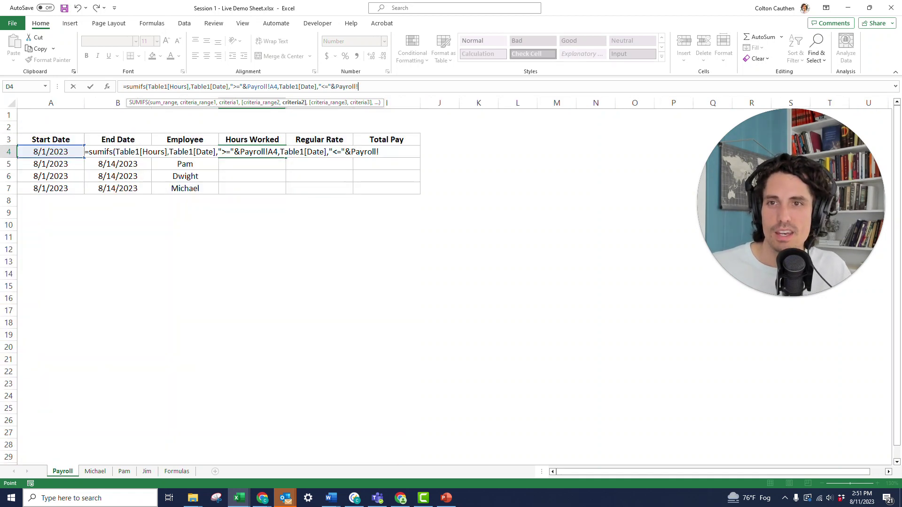
click(118, 164)
key(Up)
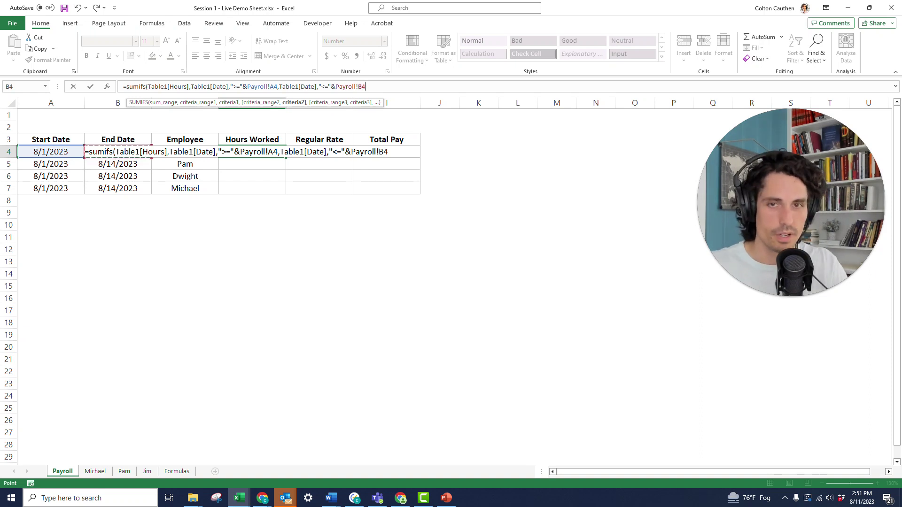
key(Return)
key(Up)
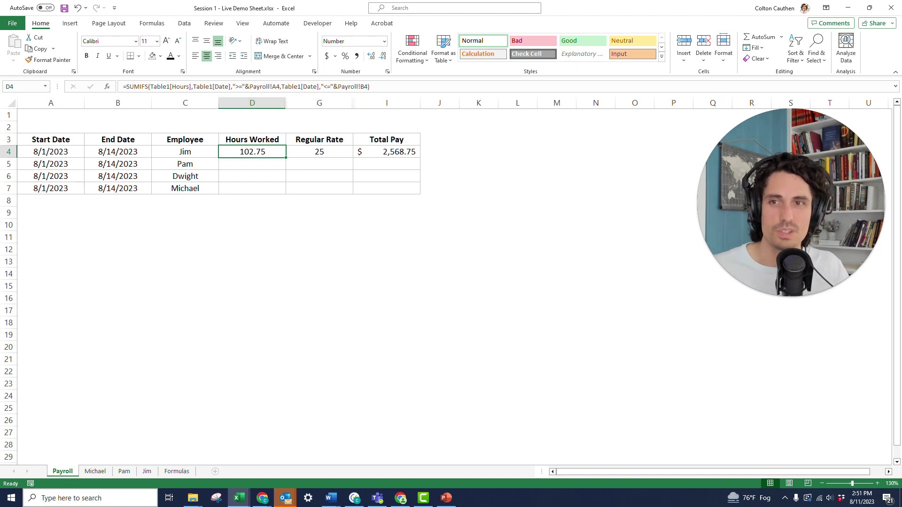
Test the Hours Worked formula by setting the start date in A4 to 8/7 and checking D4
drag(51, 152, 117, 152)
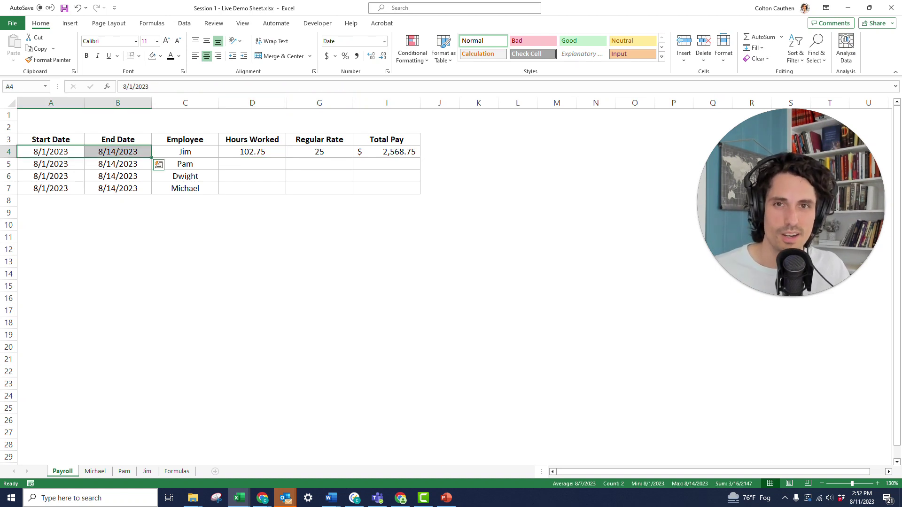
click(252, 164)
click(51, 152)
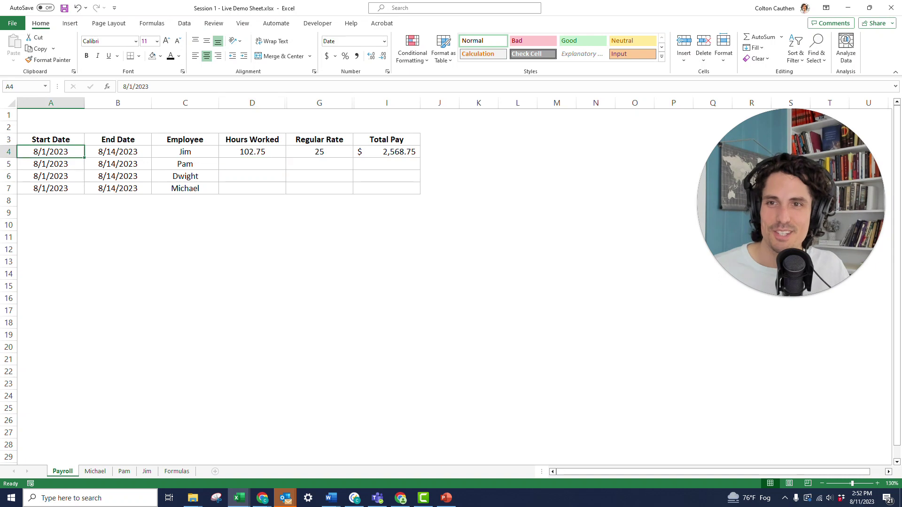
click(117, 152)
click(51, 151)
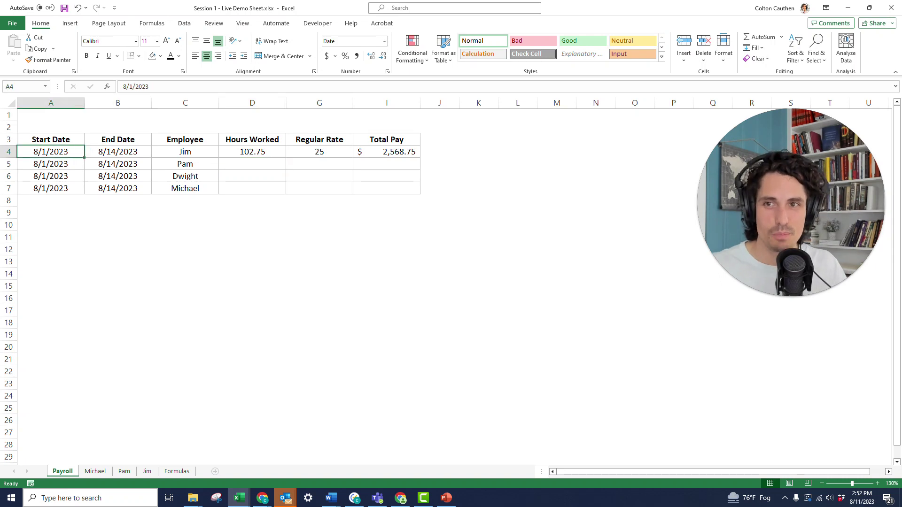
text(8/7)
key(Return)
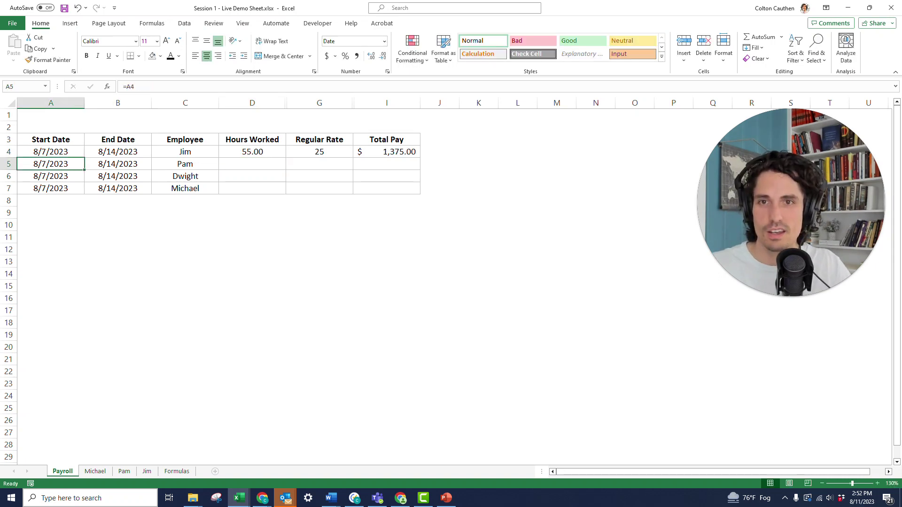
click(251, 151)
Set the start date in A4 back to 8/1 and check the Hours Worked cell D4
click(50, 152)
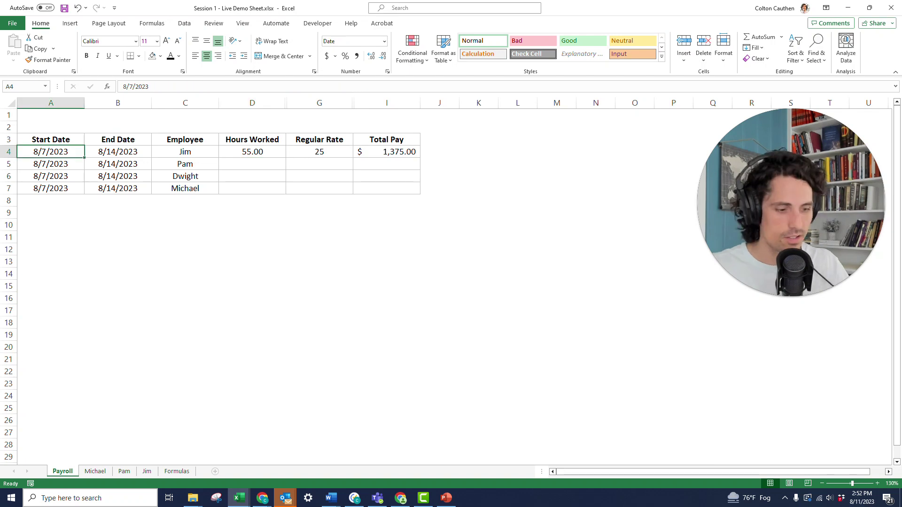
text(8/1)
key(Return)
click(252, 151)
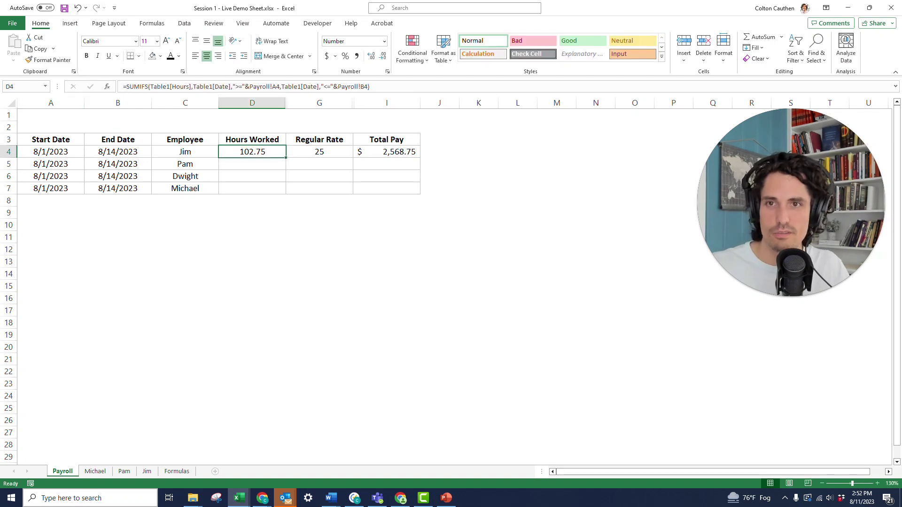
Review the quoted comparison operators and date cell references in the D4 SUMIFS formula without changing it
key(Down)
key(Down)
key(Down)
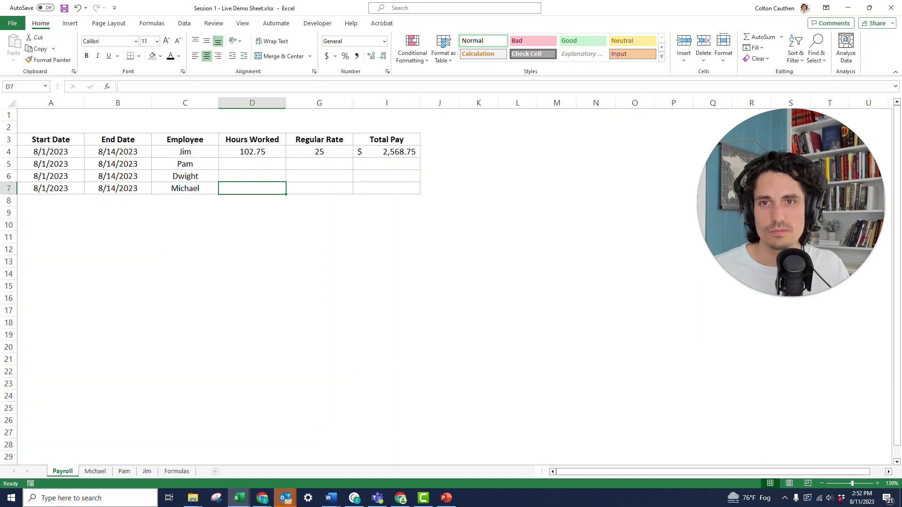
click(252, 152)
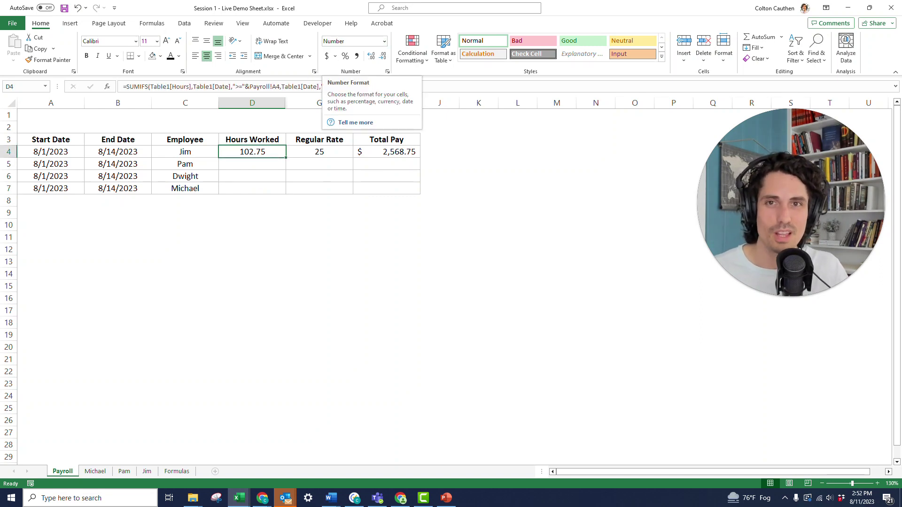
click(346, 87)
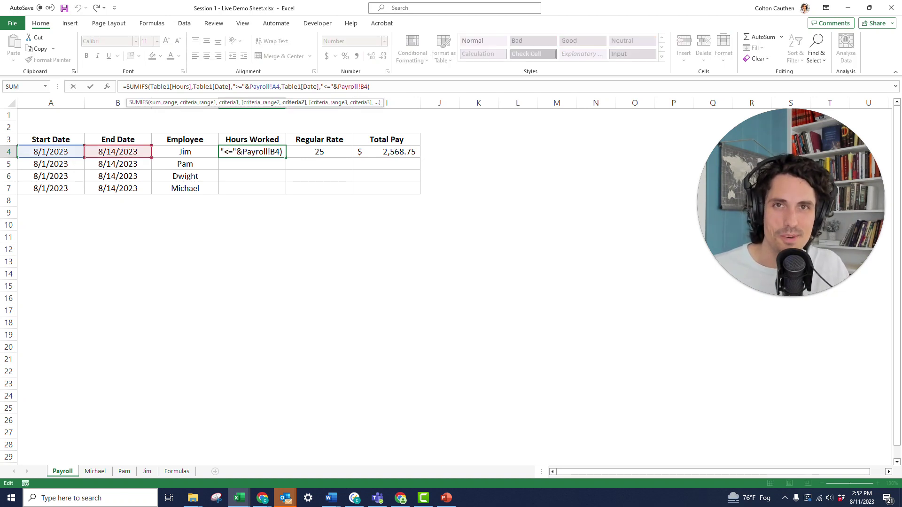
click(236, 87)
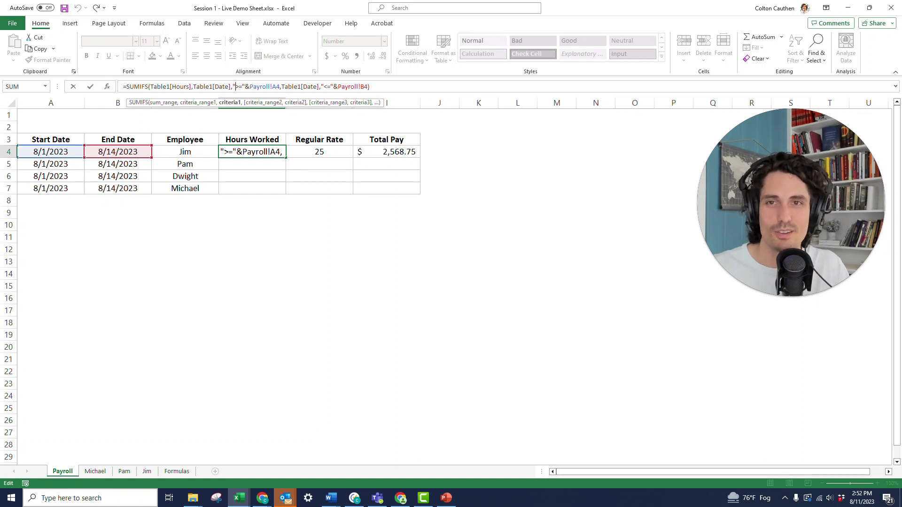
key(ctrl+Return)
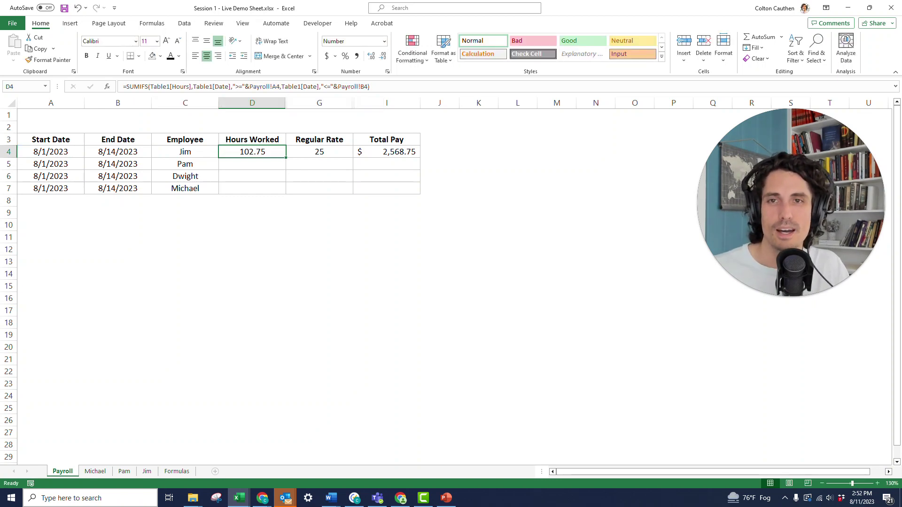